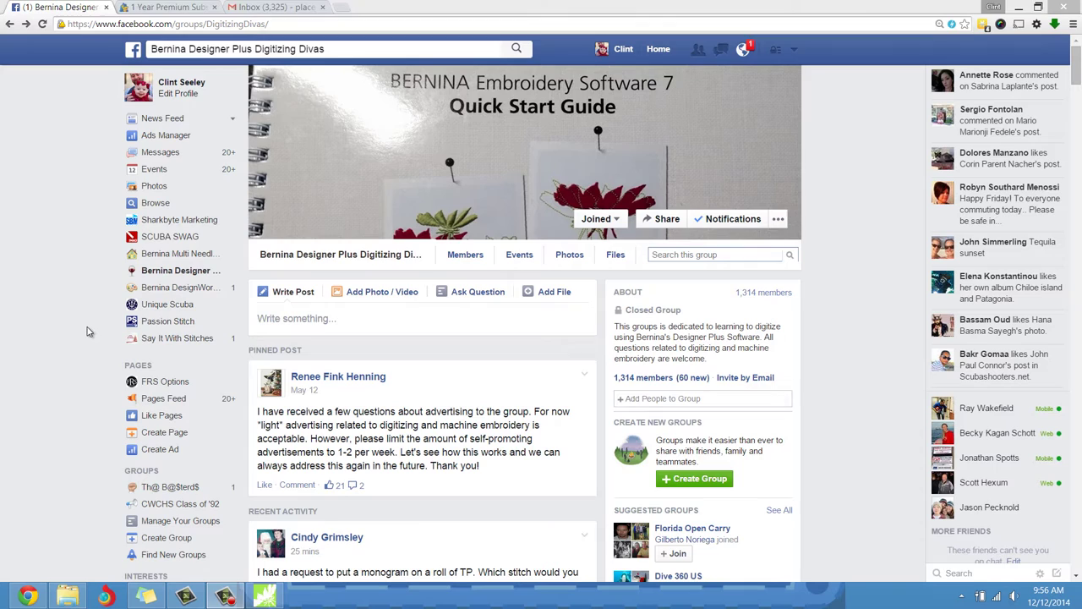
Step: Scroll the Digitizing Divas group feed down to the CaliHair lettering question post
scroll(85, 329, down, 6)
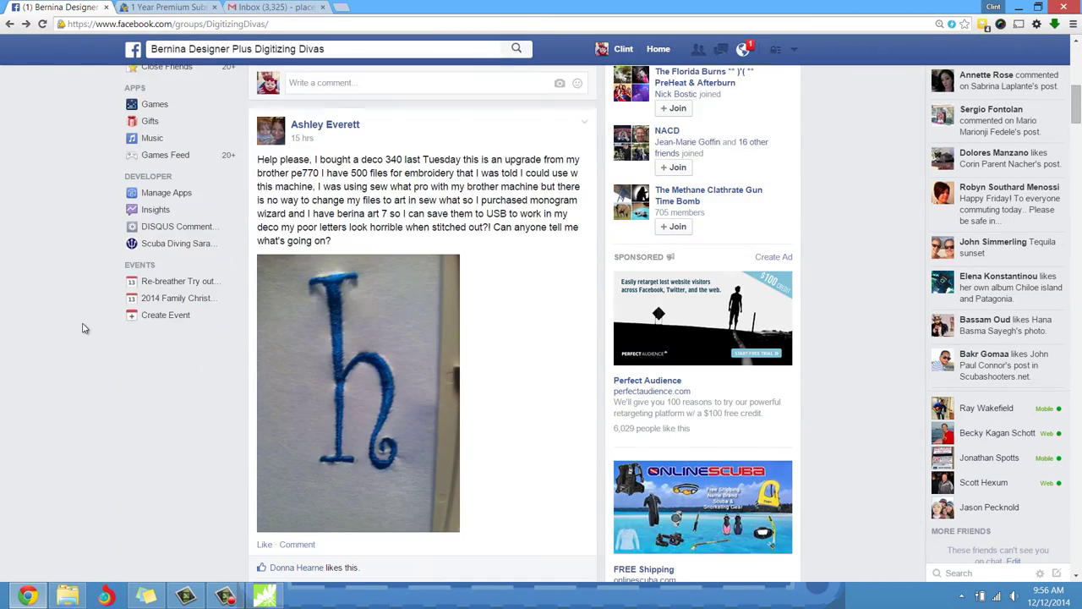
scroll(82, 328, down, 14)
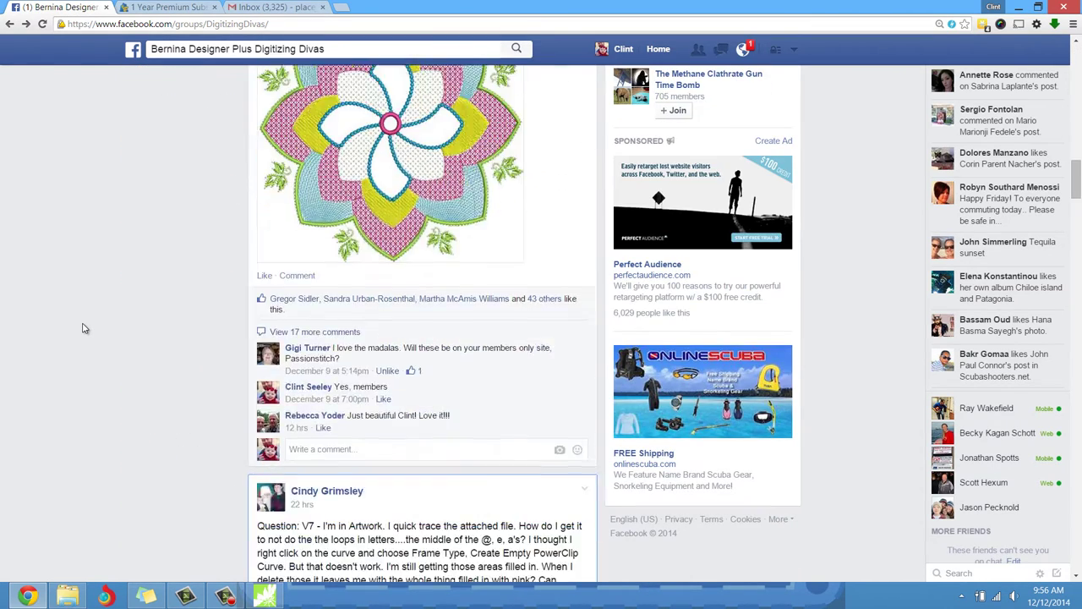
scroll(83, 328, down, 3)
scroll(85, 328, down, 2)
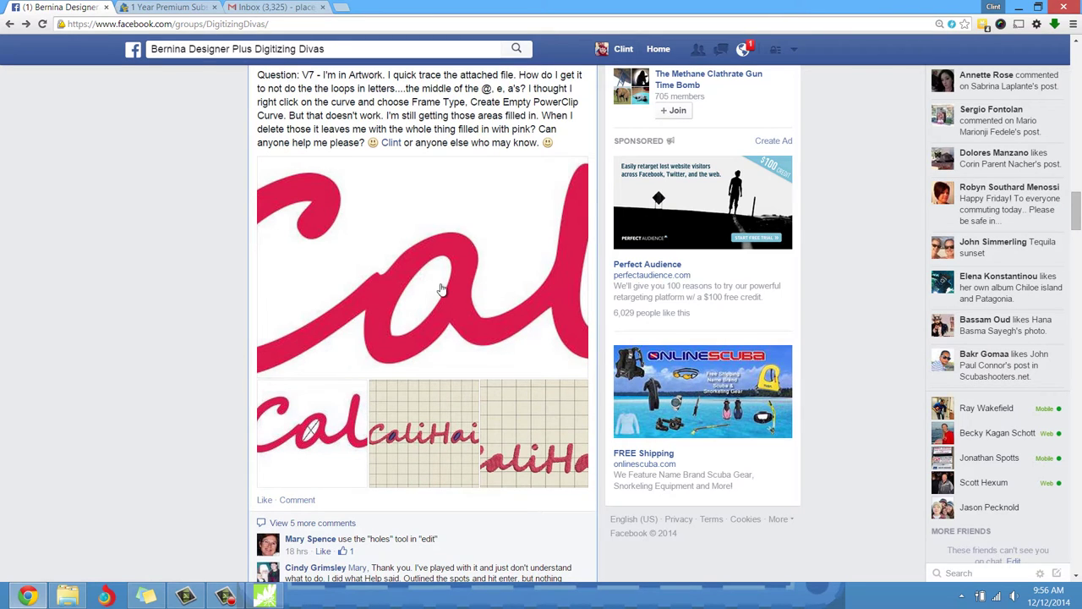
click(439, 290)
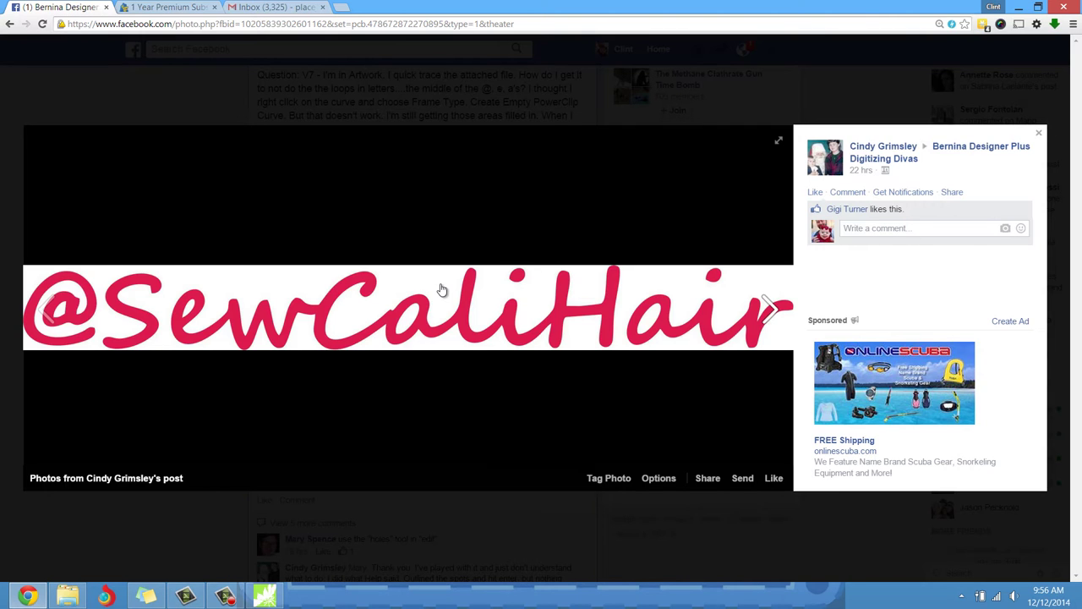
click(756, 306)
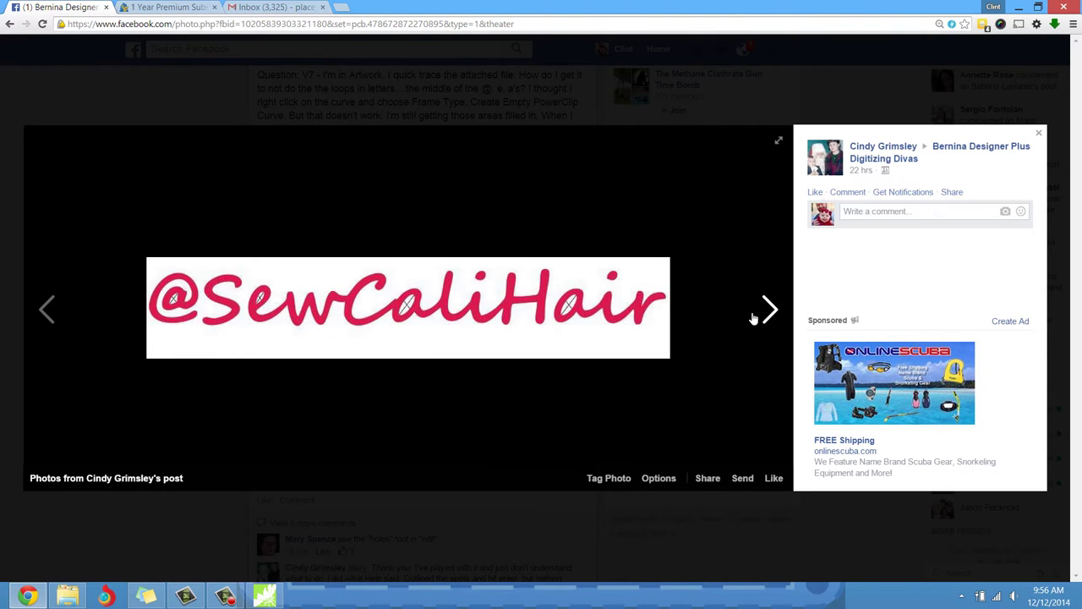
click(755, 315)
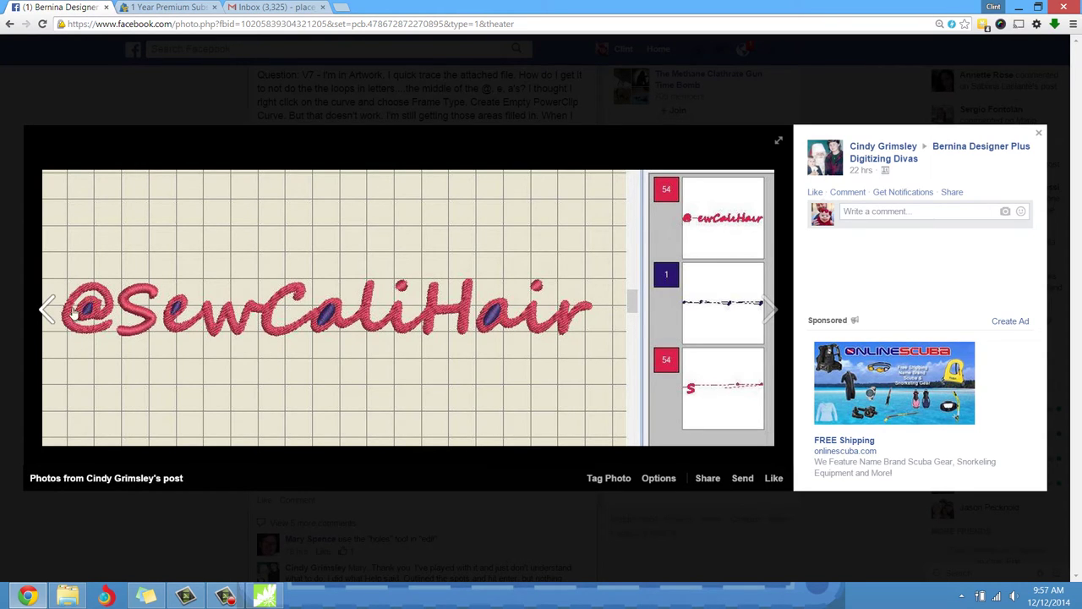
click(765, 309)
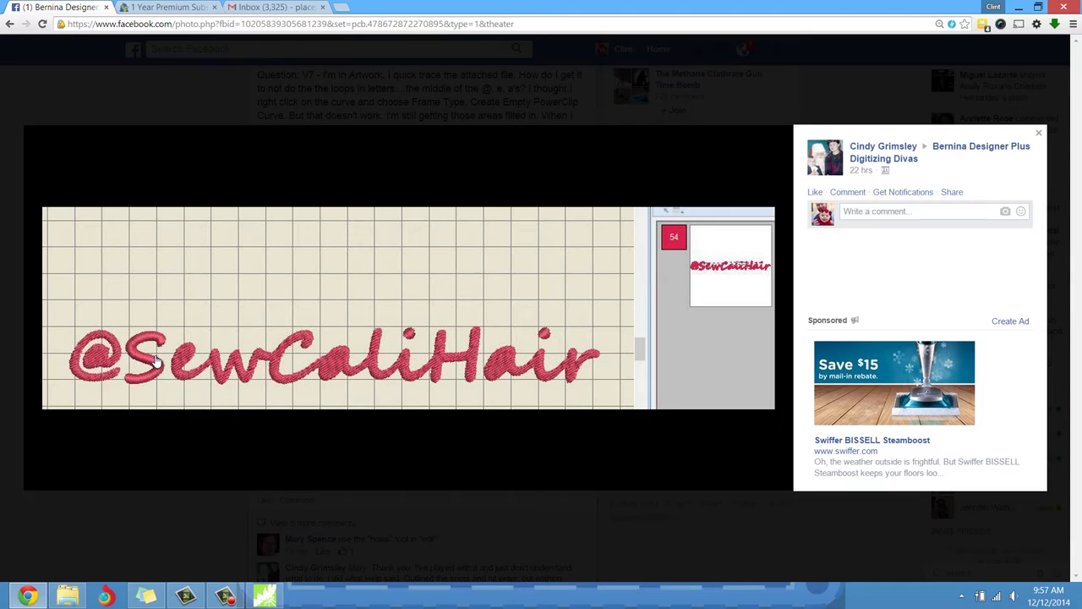
click(38, 98)
click(270, 599)
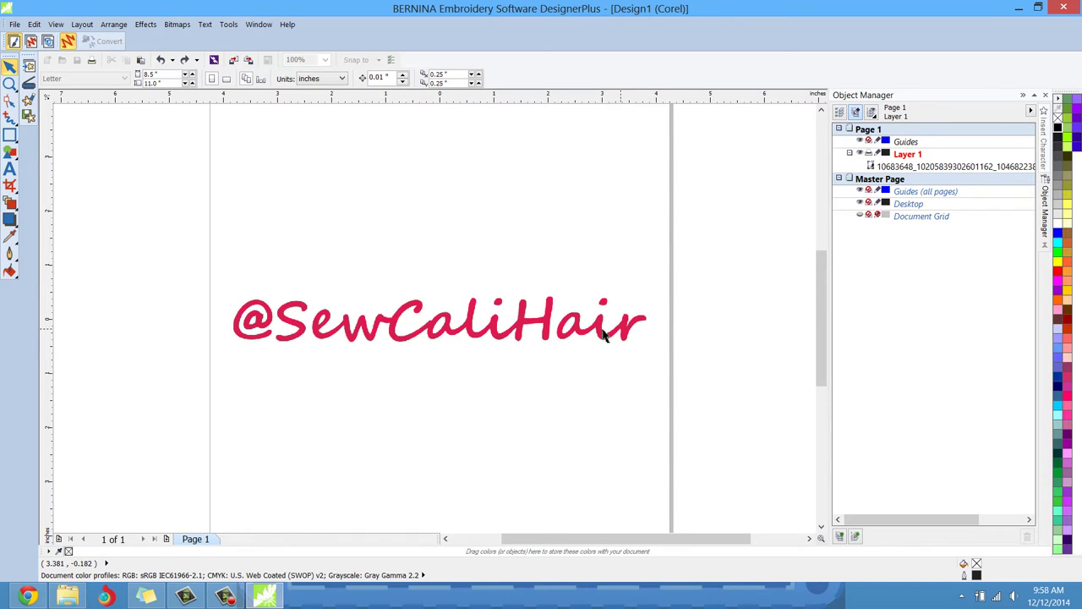
click(448, 336)
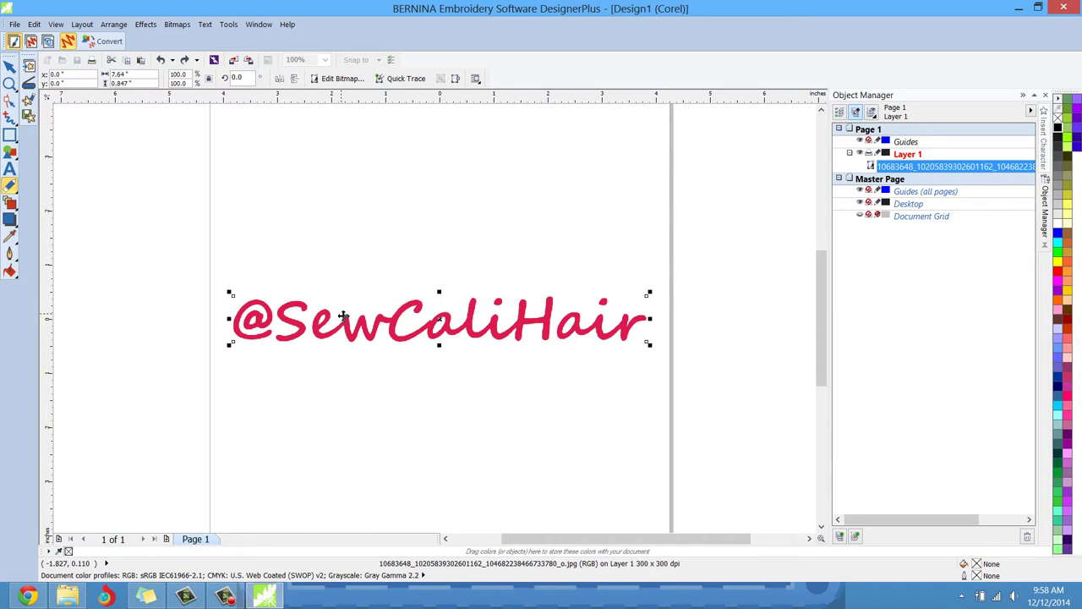
click(397, 76)
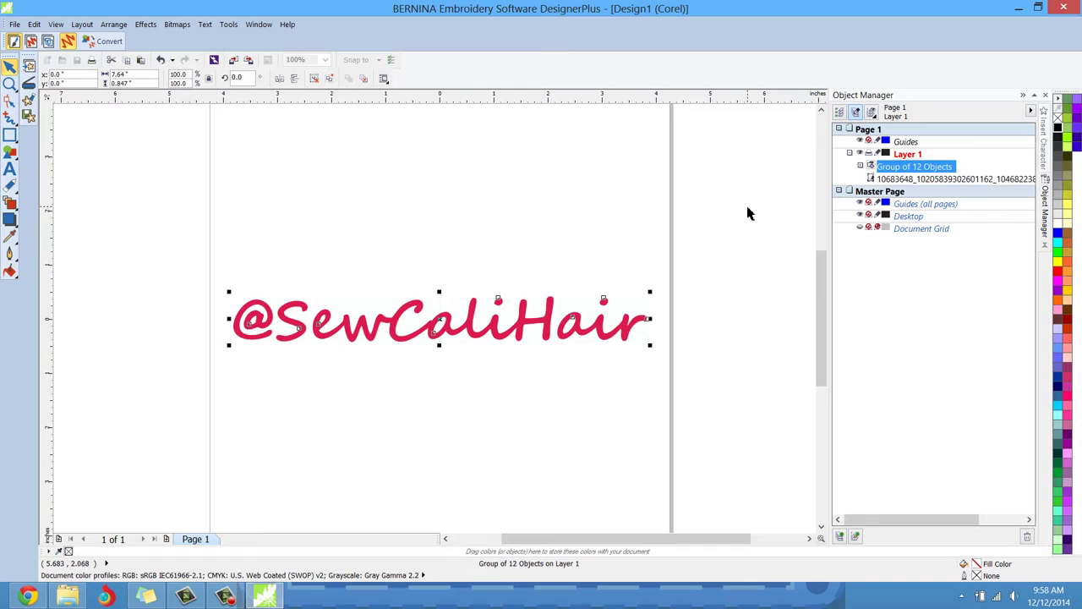
Step: Delete the source bitmap, then ungroup the 12-object trace into separate curves
click(884, 180)
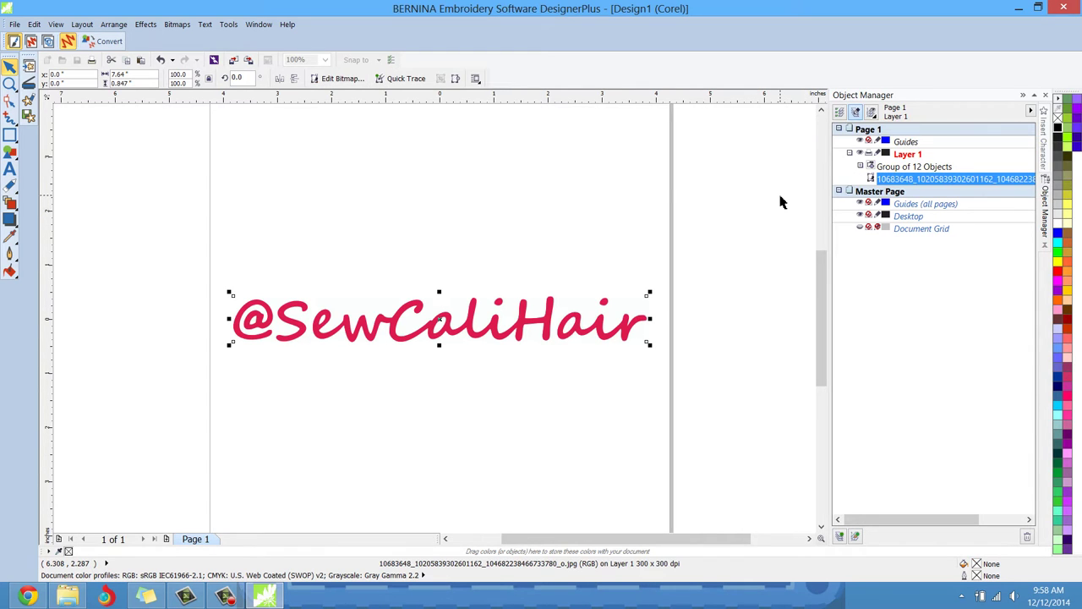
key(Delete)
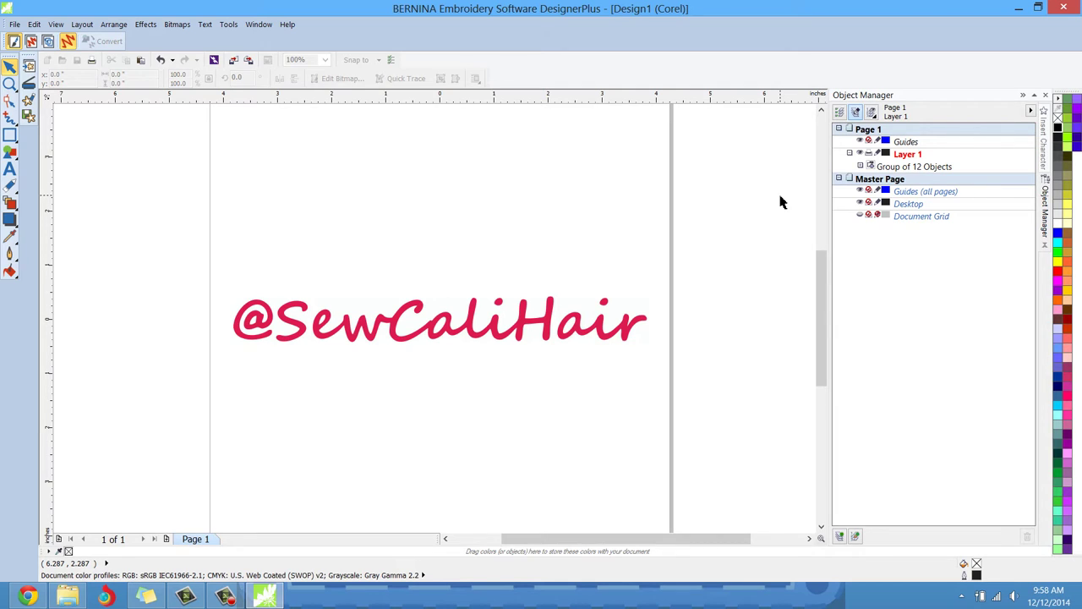
click(892, 173)
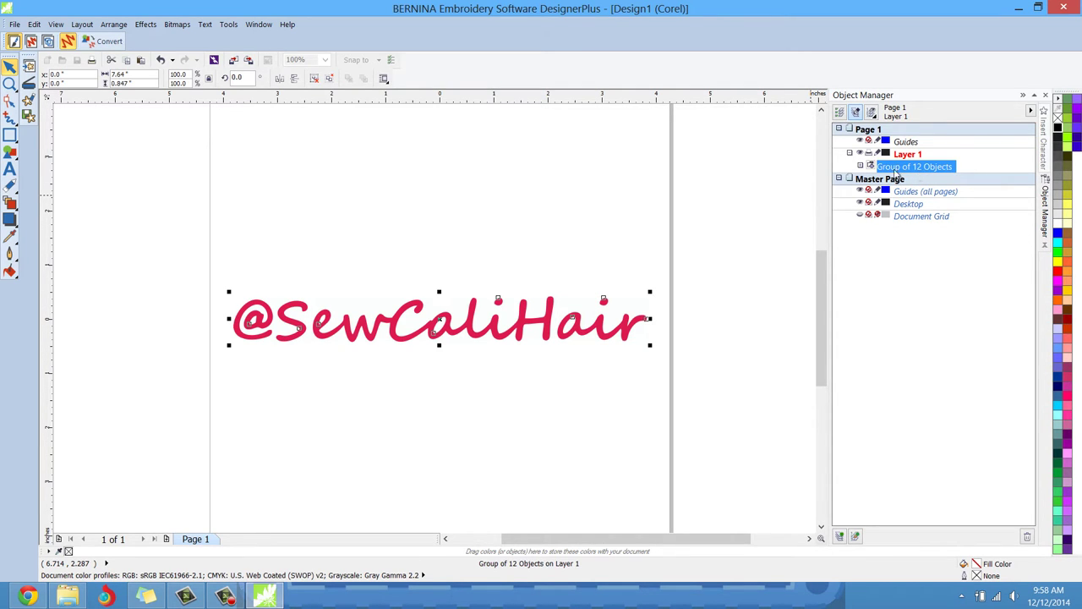
click(314, 78)
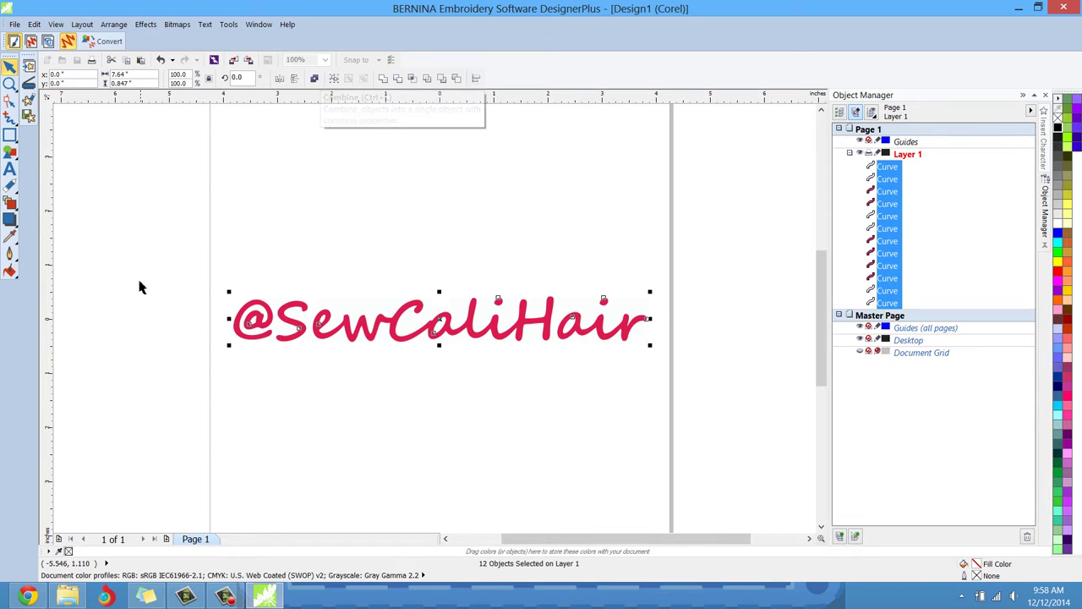
click(144, 299)
key(space)
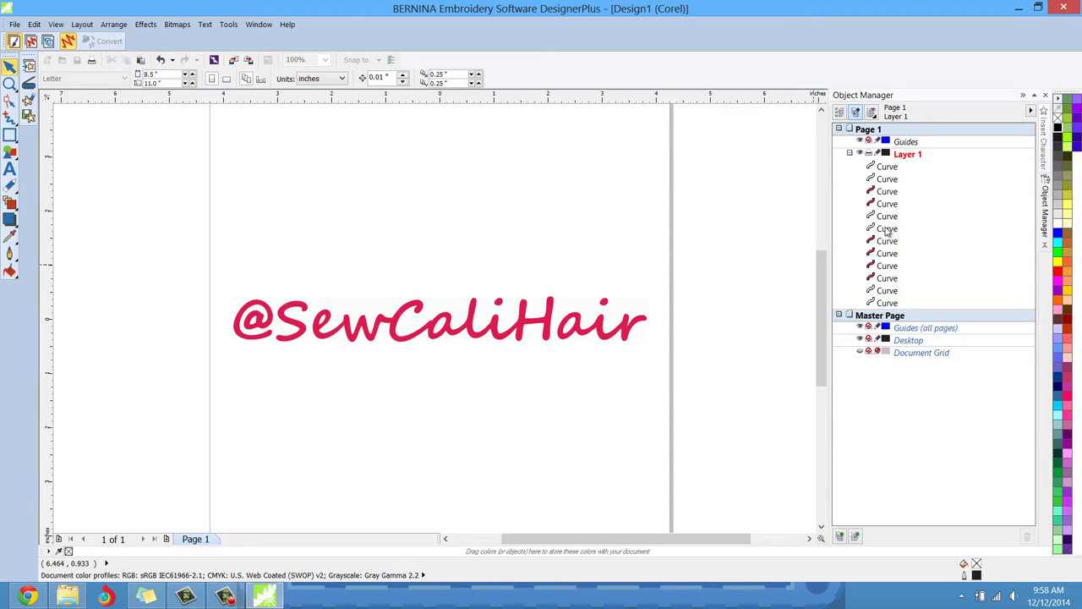
Step: Fill the eleventh, last, first and second traced curves with yellow from the palette
click(889, 292)
click(885, 304)
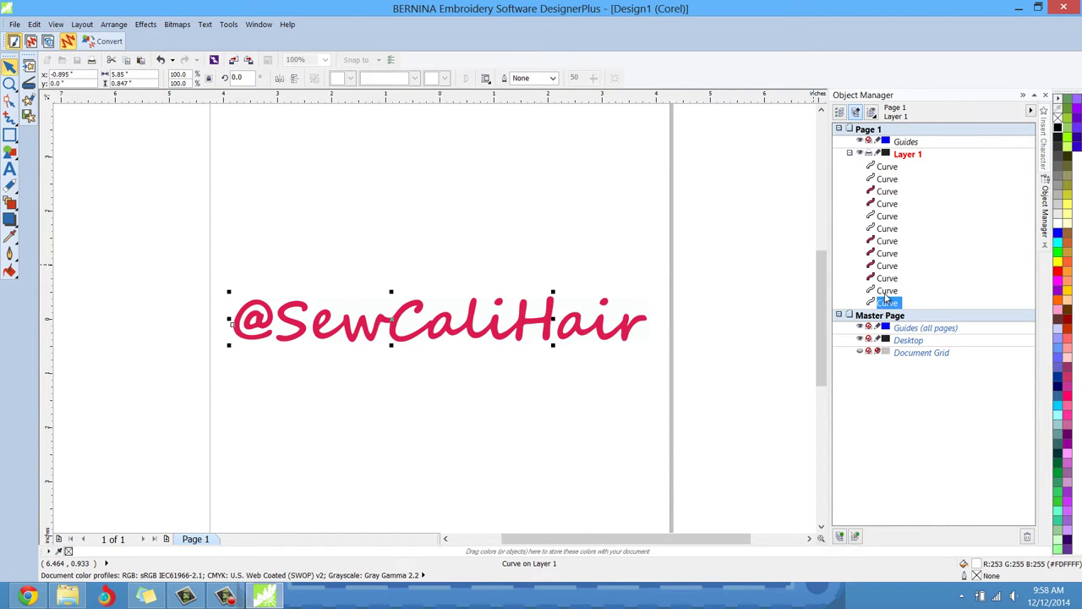
click(888, 292)
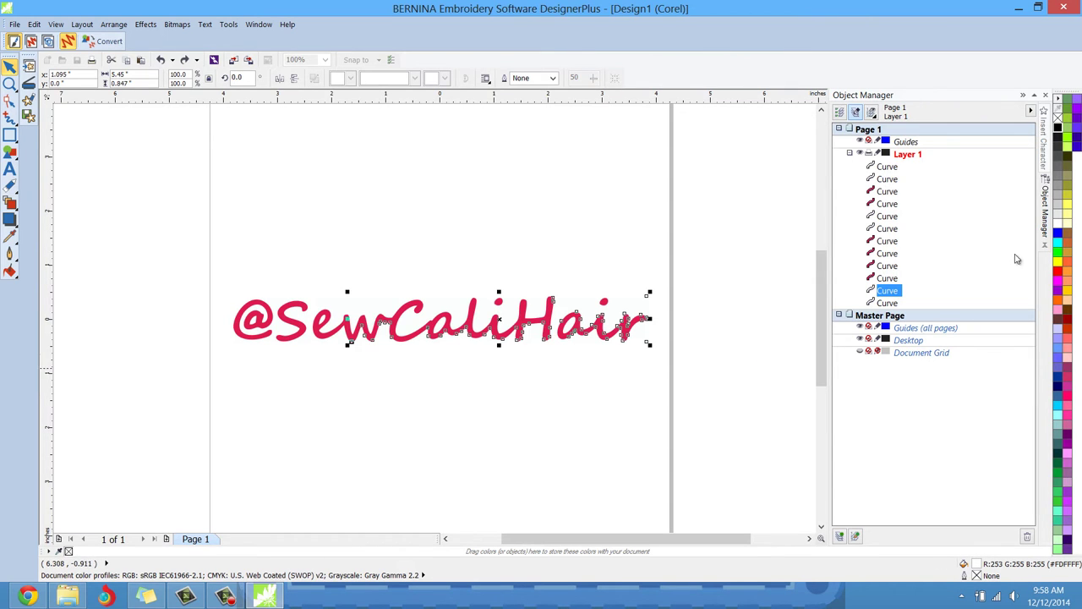
click(1057, 261)
click(897, 306)
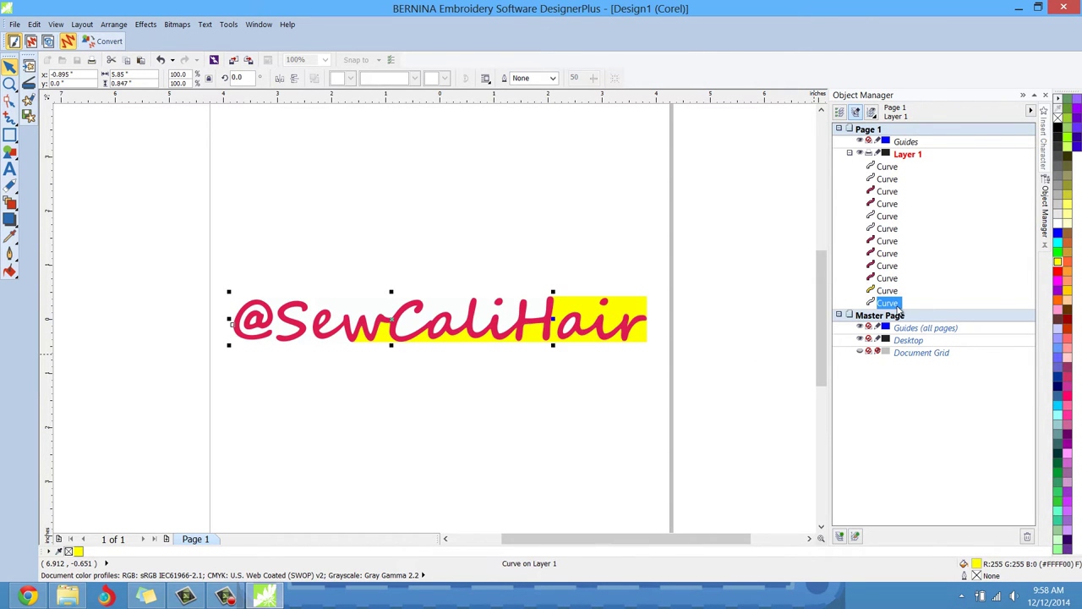
click(1057, 262)
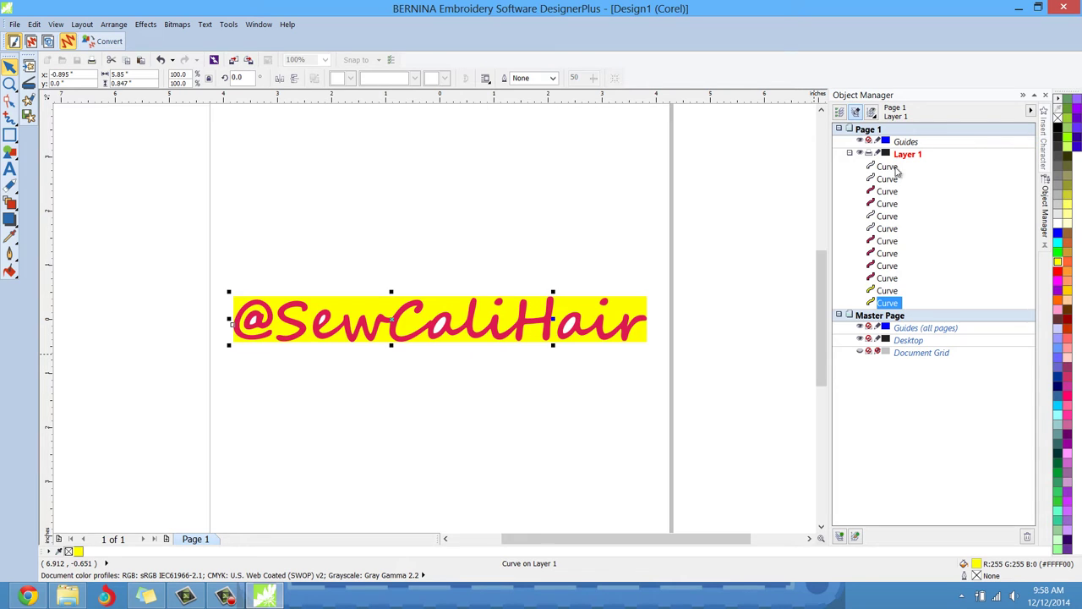
click(894, 168)
click(1058, 262)
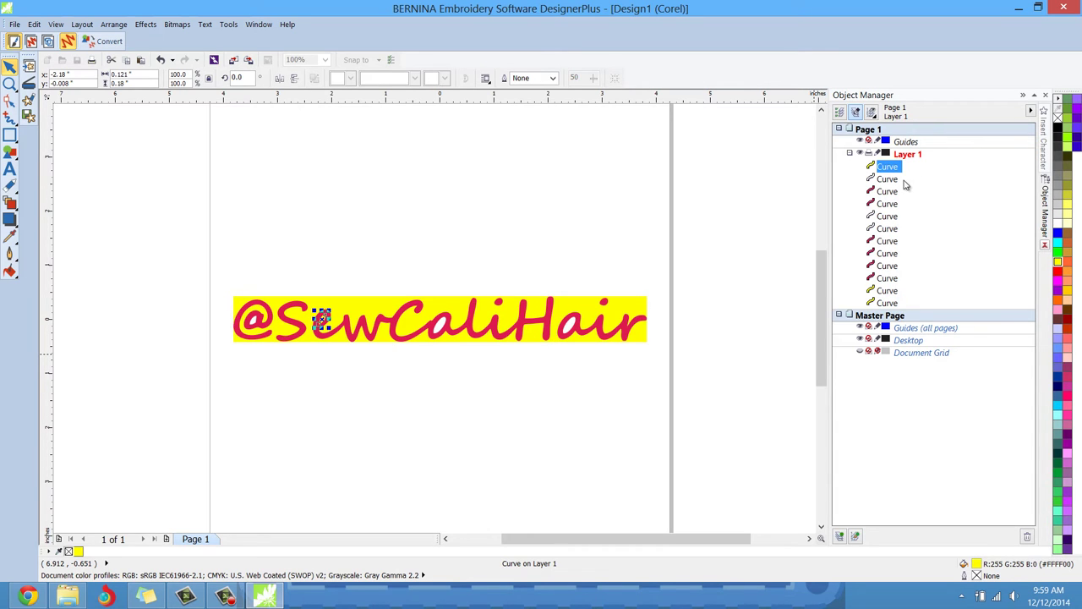
click(893, 180)
click(1057, 263)
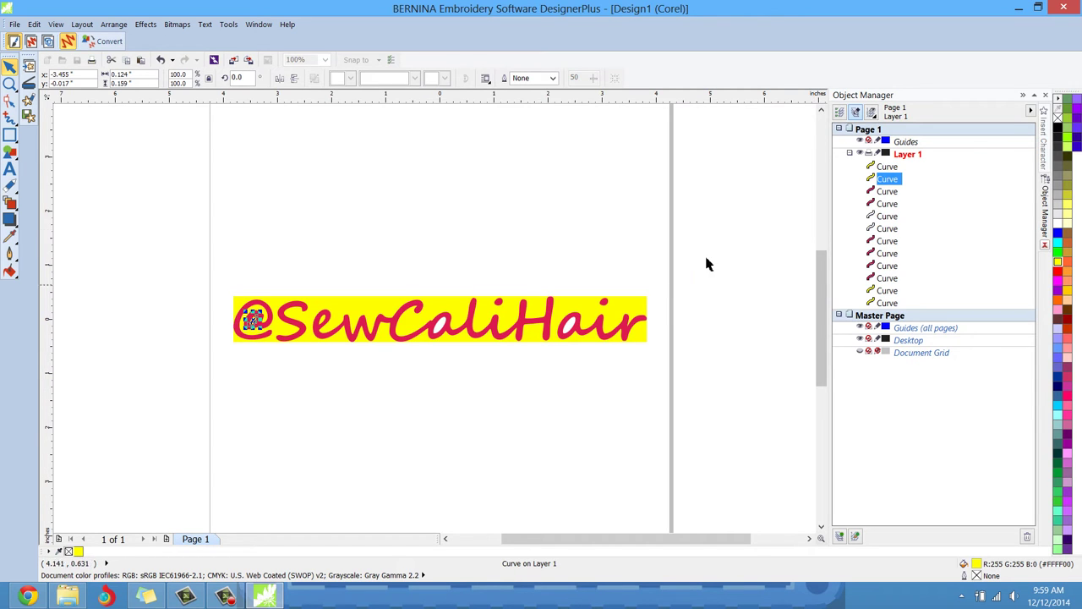
click(1057, 264)
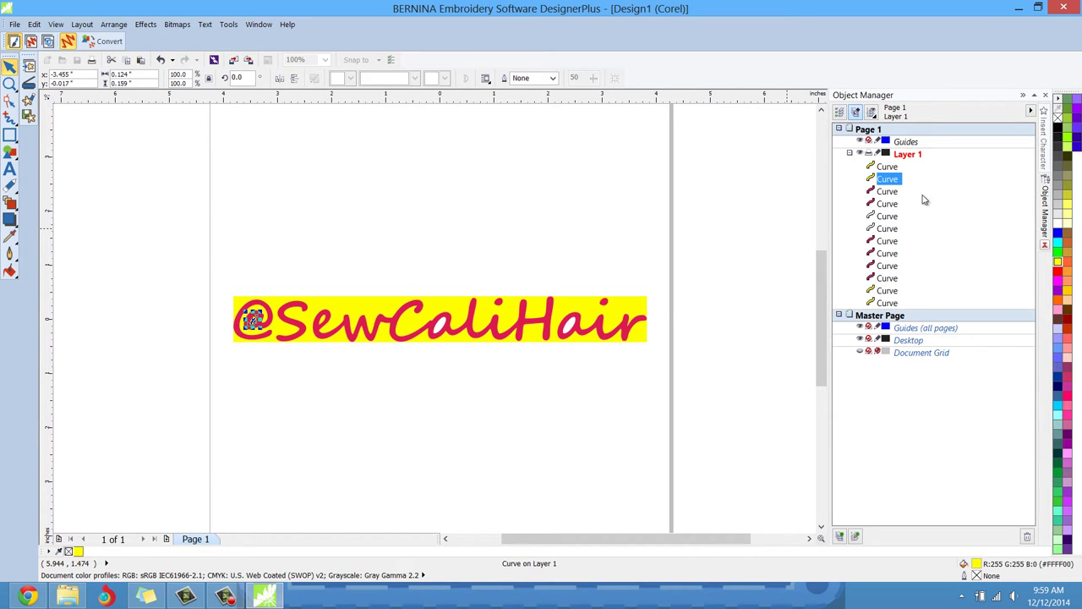
Step: Colour the holes in the a of Cali and the a of Hair yellow, then deselect
click(888, 216)
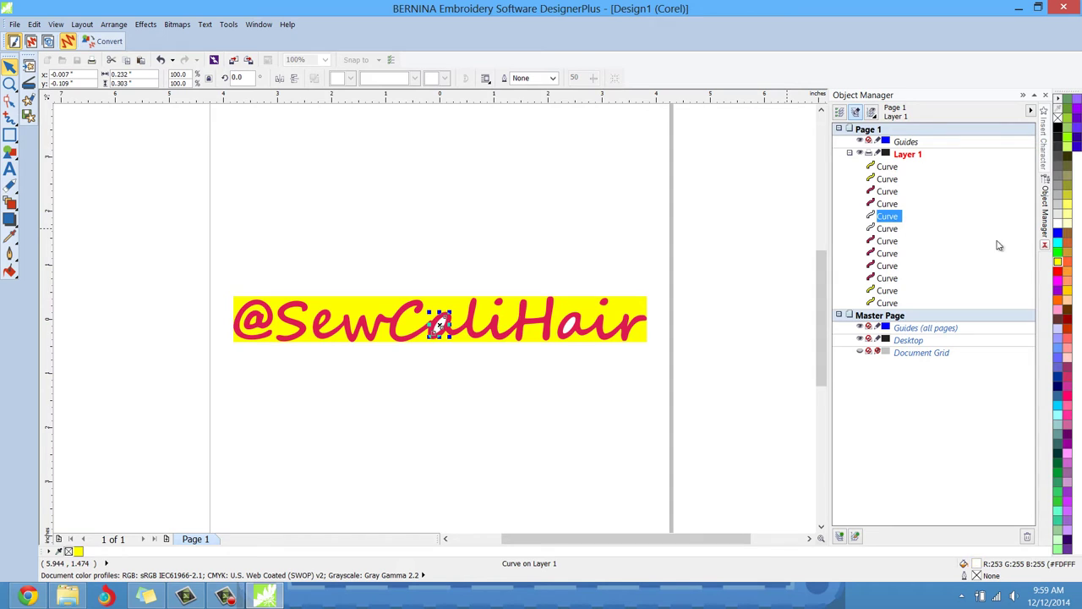
click(1059, 265)
click(888, 228)
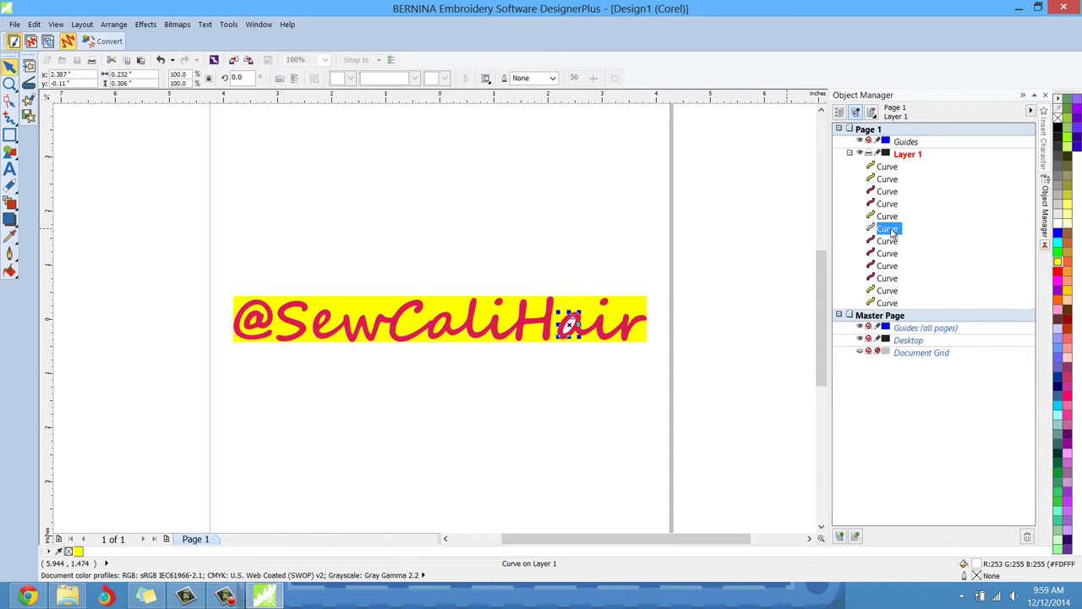
click(1057, 265)
click(602, 175)
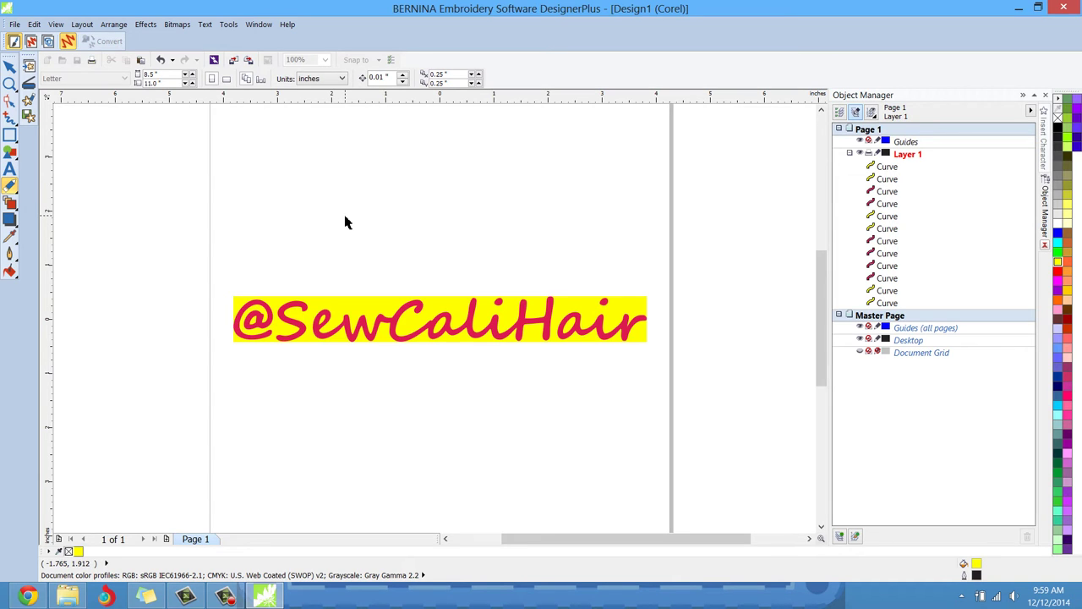
click(365, 302)
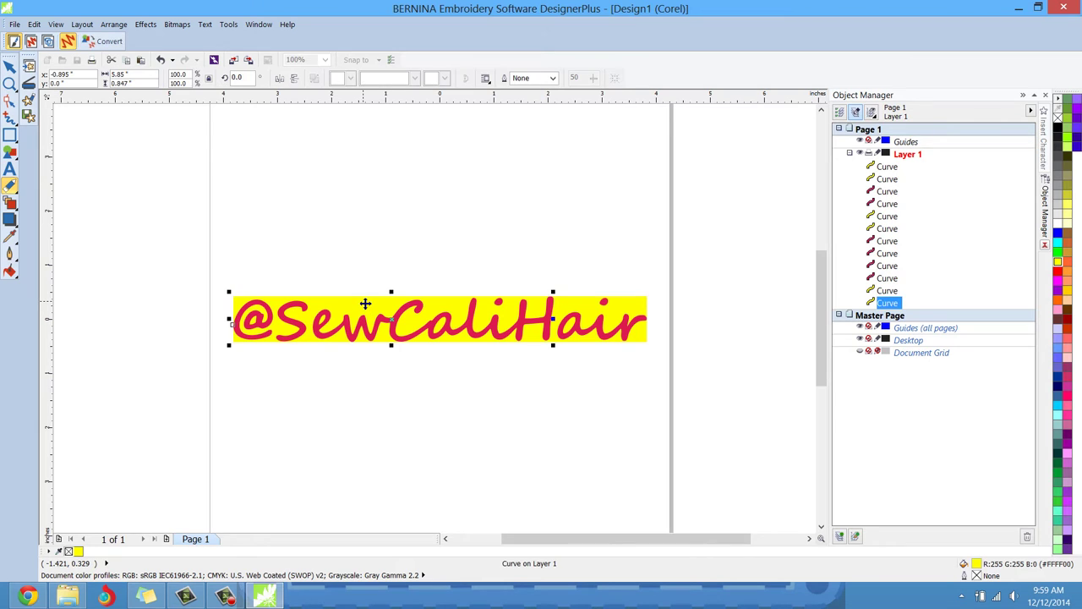
key(Delete)
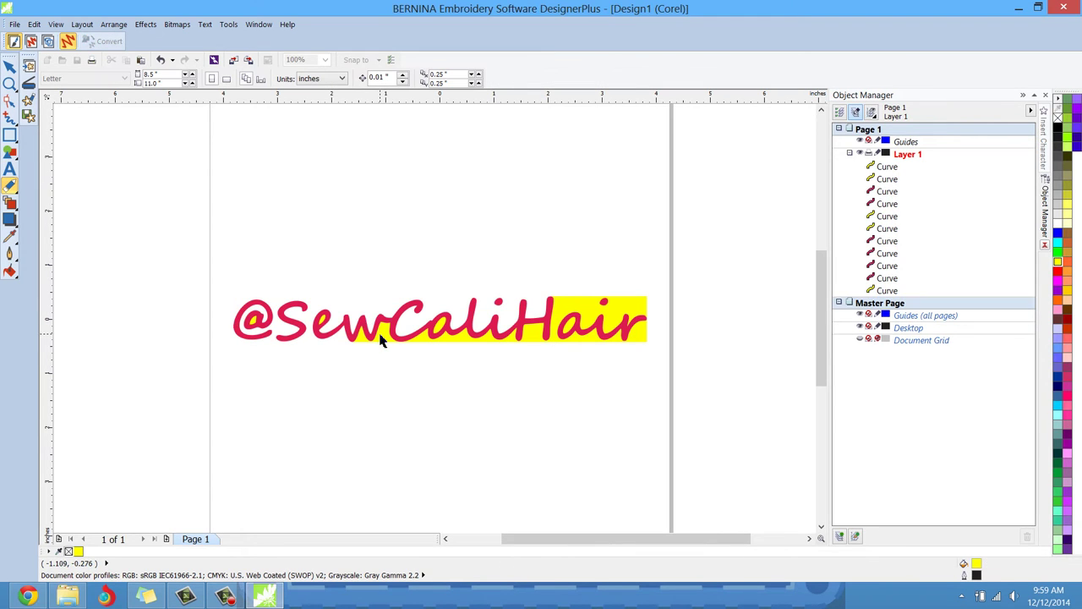
click(380, 338)
key(Delete)
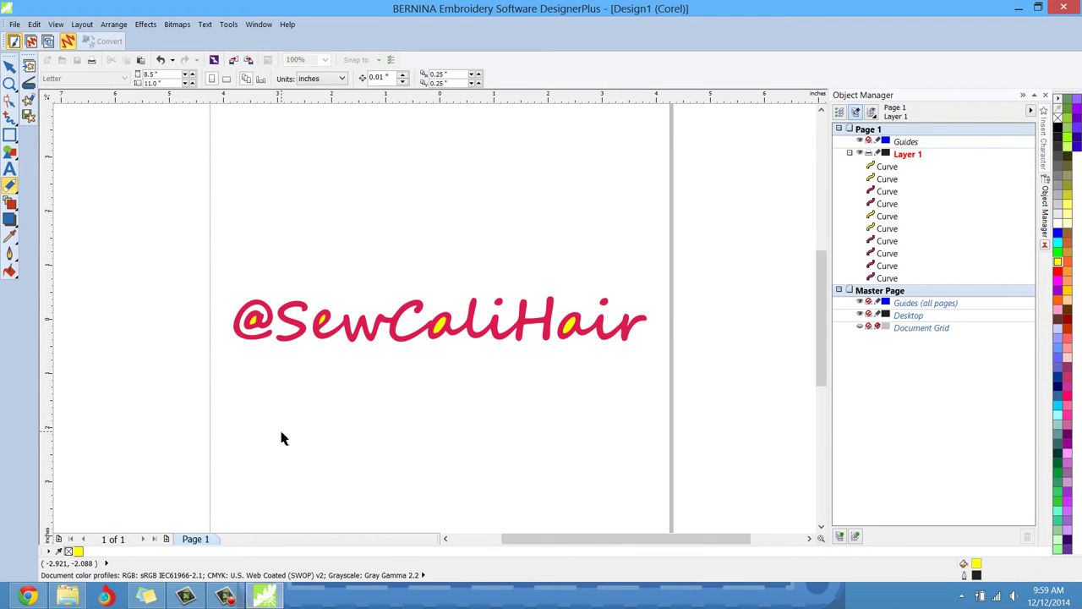
Step: Zoom in and drag the yellow hole shape of Cali's a out below the lettering
scroll(446, 380, up, 1)
scroll(447, 381, down, 1)
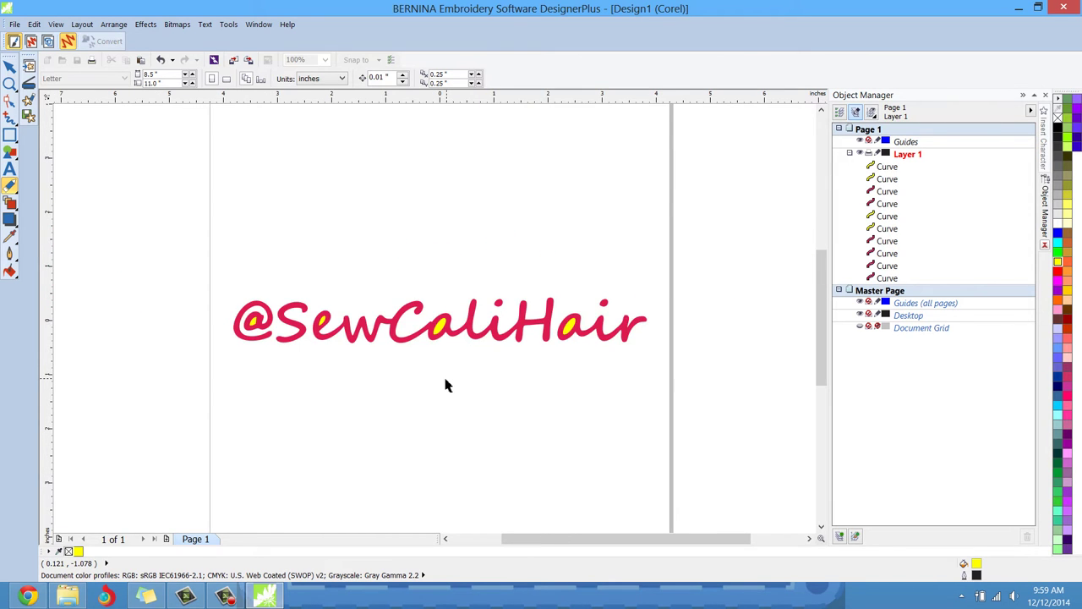
scroll(446, 383, up, 1)
scroll(445, 383, down, 1)
scroll(443, 383, up, 1)
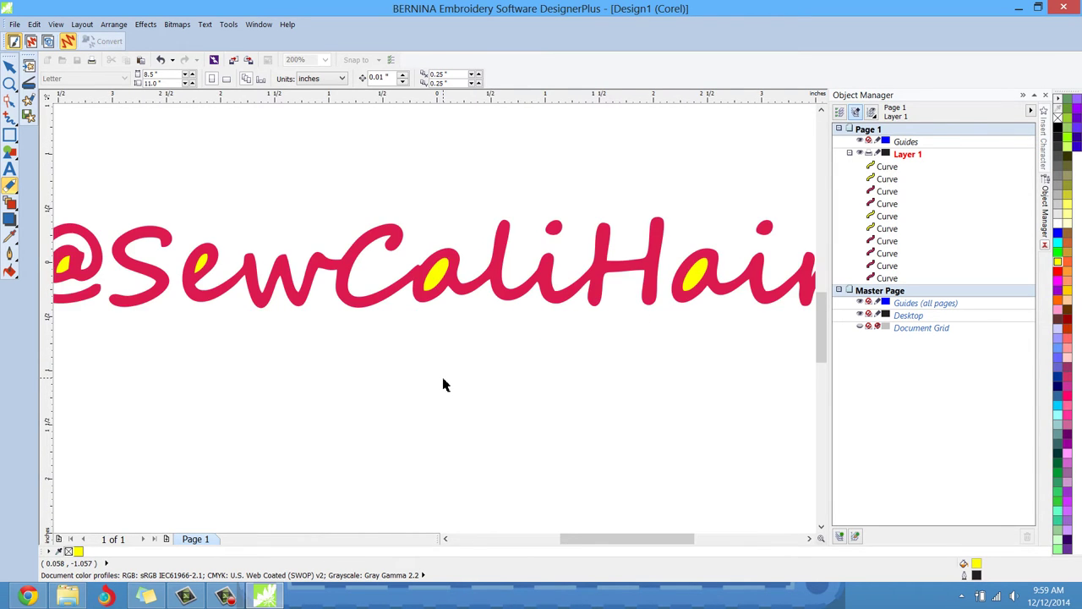
click(432, 282)
click(695, 277)
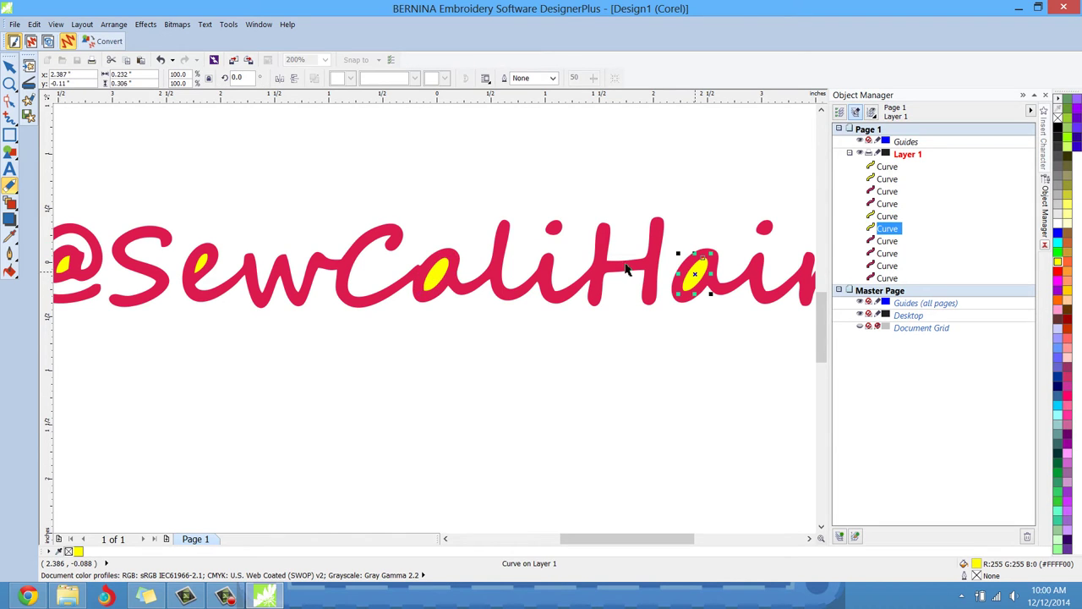
click(204, 259)
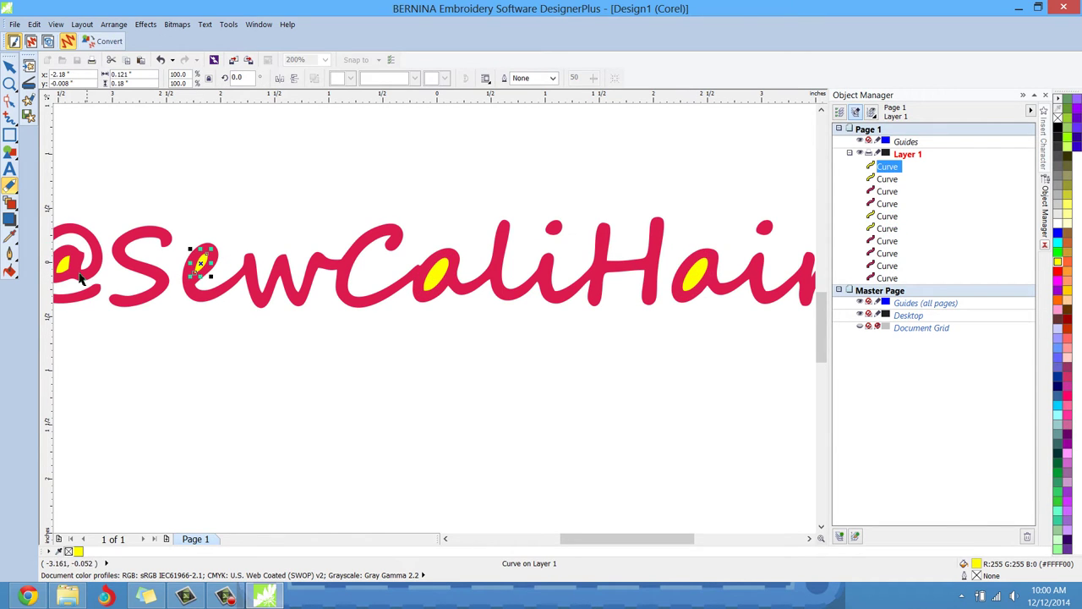
click(435, 283)
drag(440, 271, 386, 338)
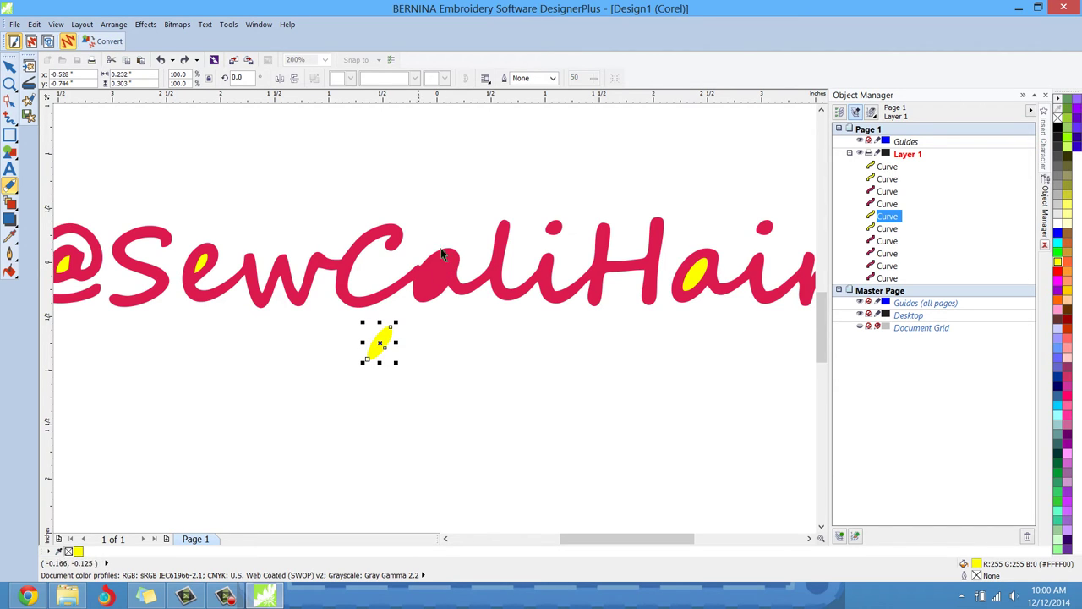
key(space)
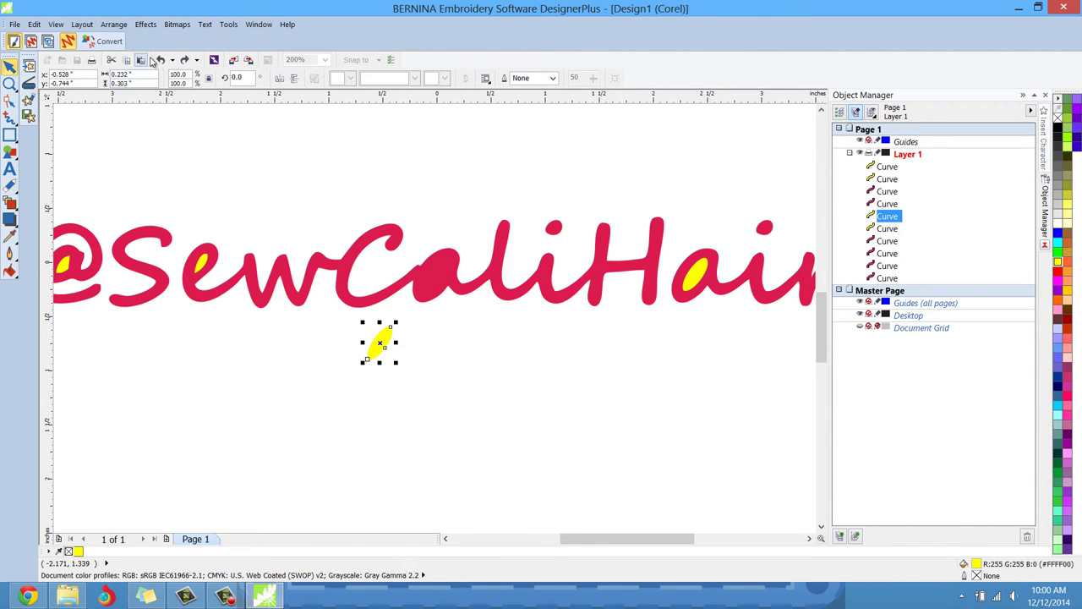
Step: Undo the move so the yellow shape returns inside Cali's a
click(162, 61)
key(space)
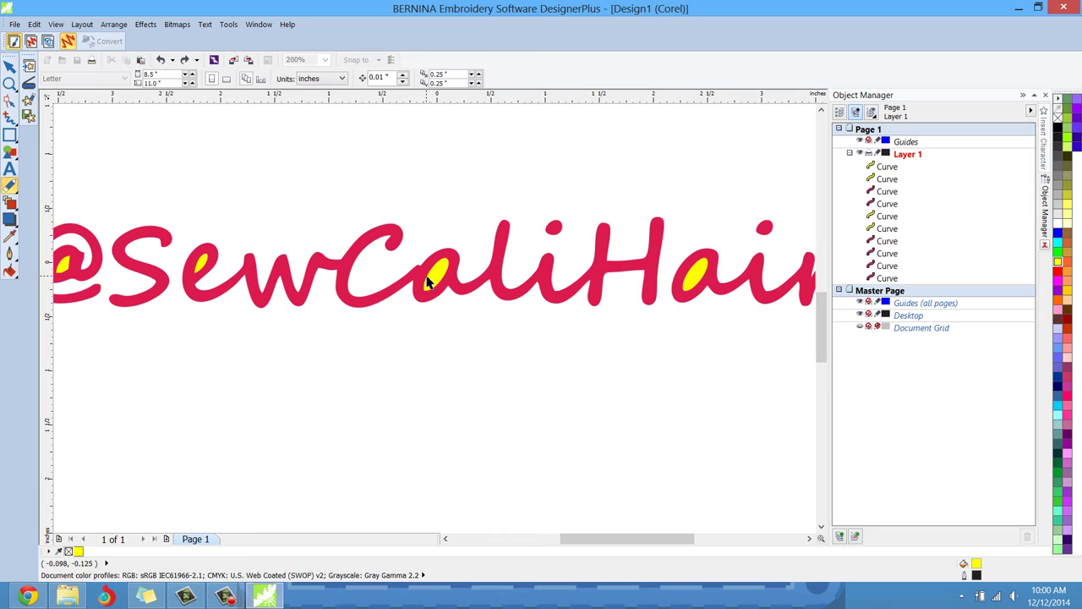
scroll(431, 285, down, 2)
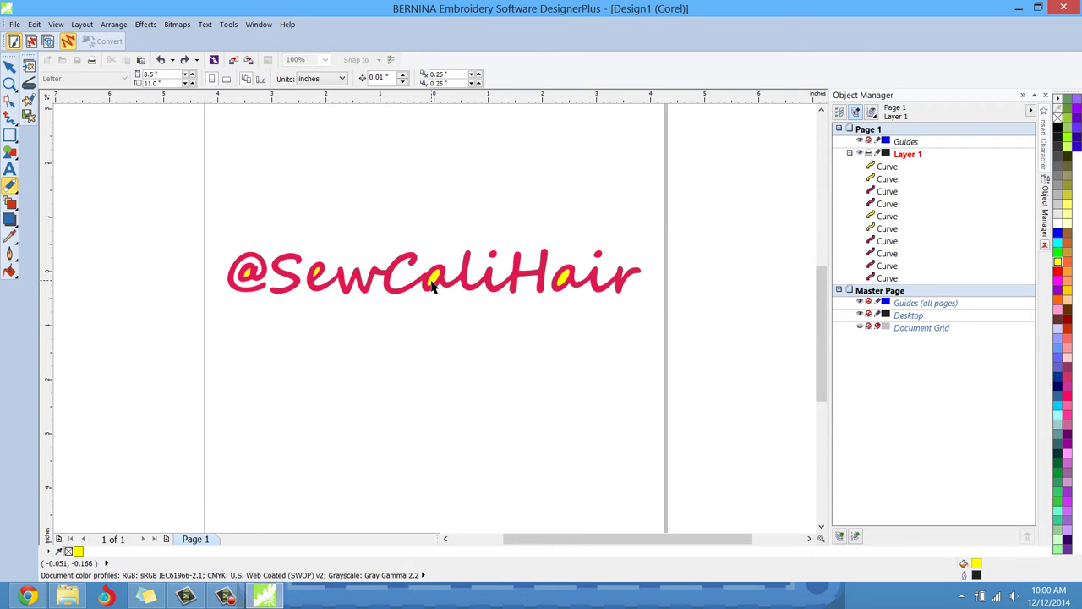
Step: Select all ten lettering curves, convert them to embroidery stitches and hide the garment background
key(ctrl+a)
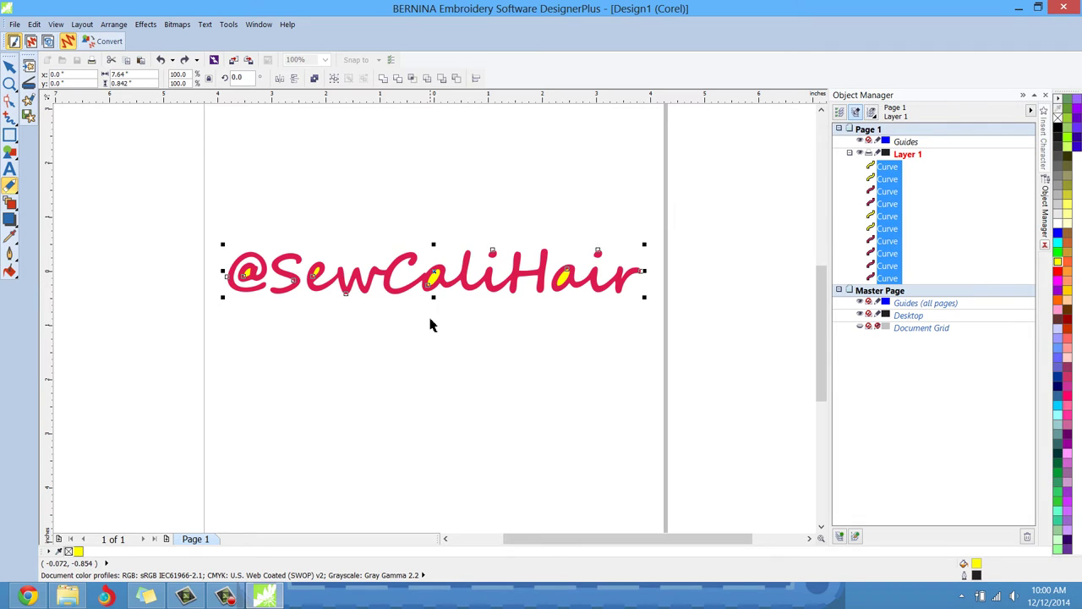
click(100, 40)
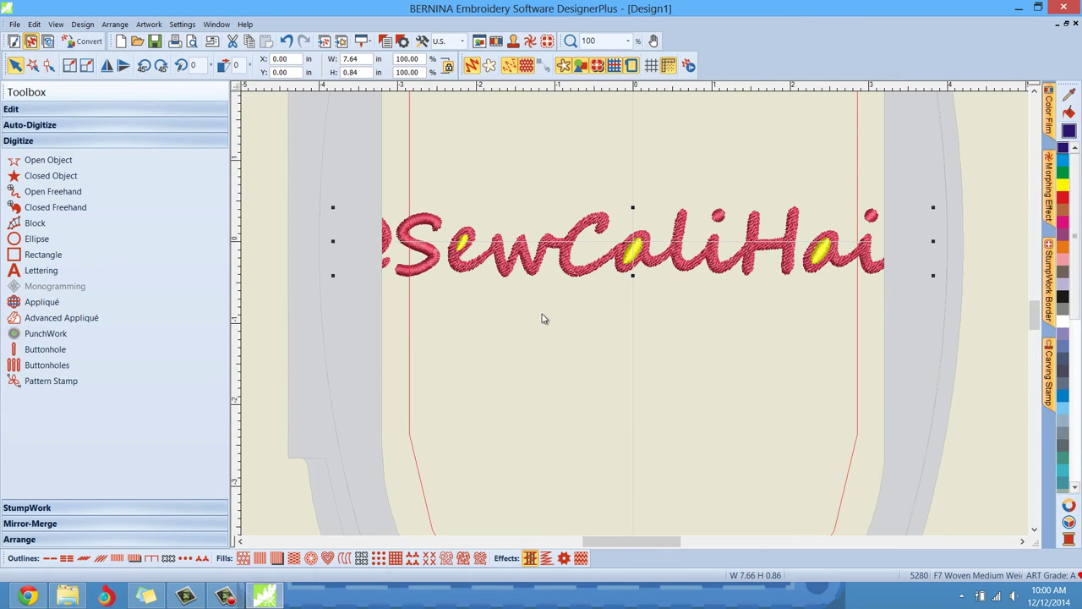
click(631, 68)
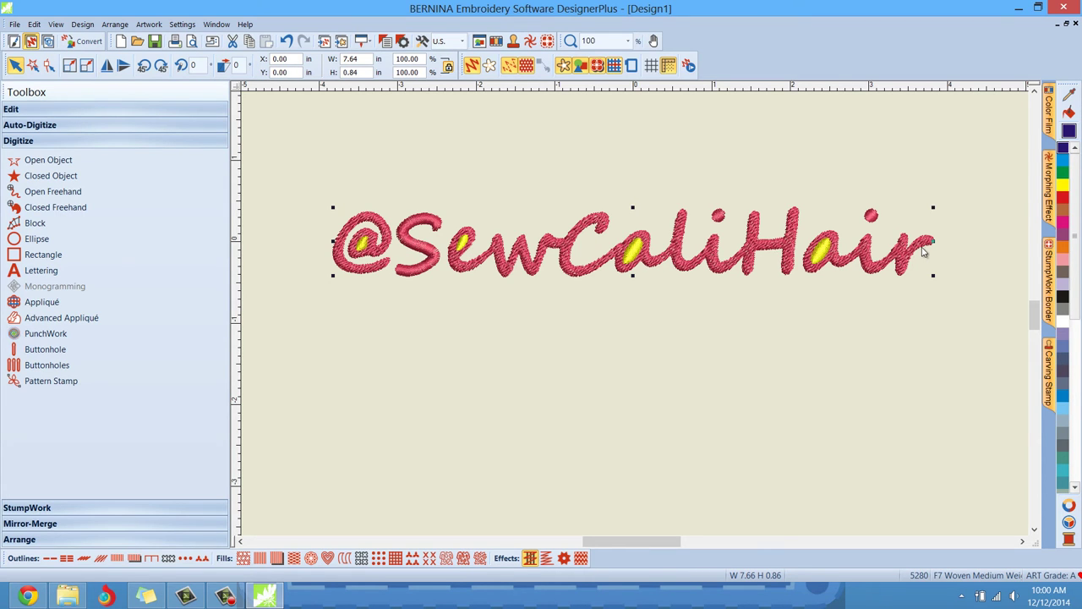
Step: Return to the artwork canvas and deselect the lettering
click(289, 44)
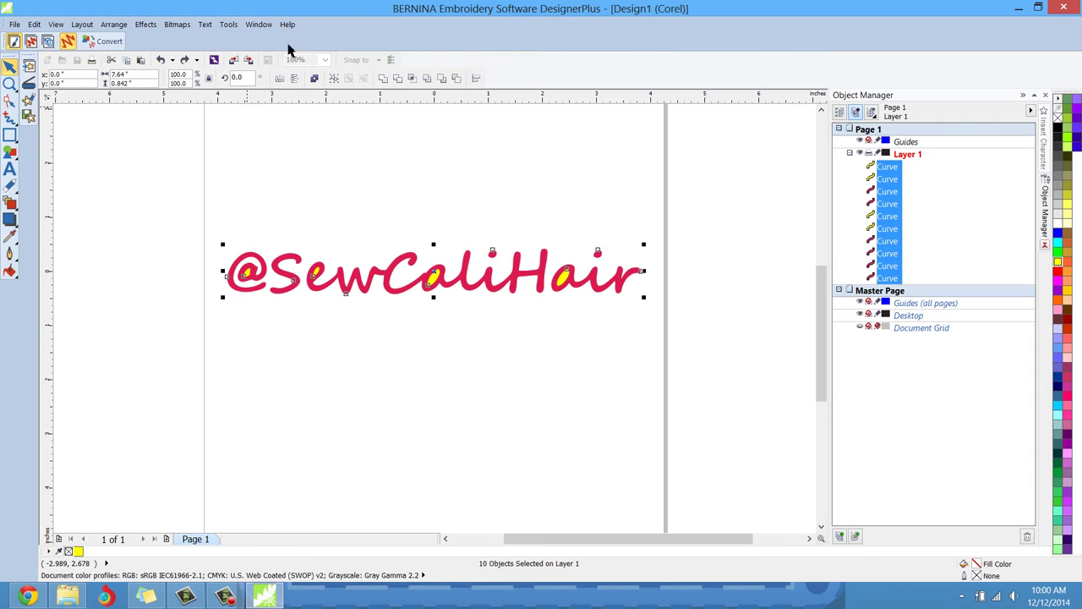
click(309, 393)
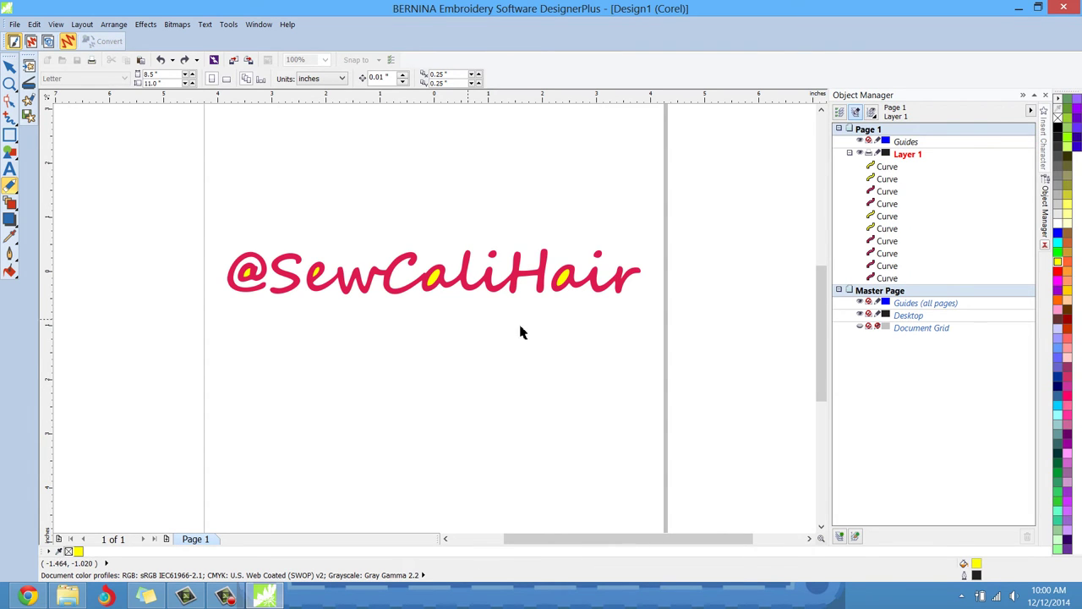
scroll(571, 288, up, 2)
scroll(571, 288, up, 1)
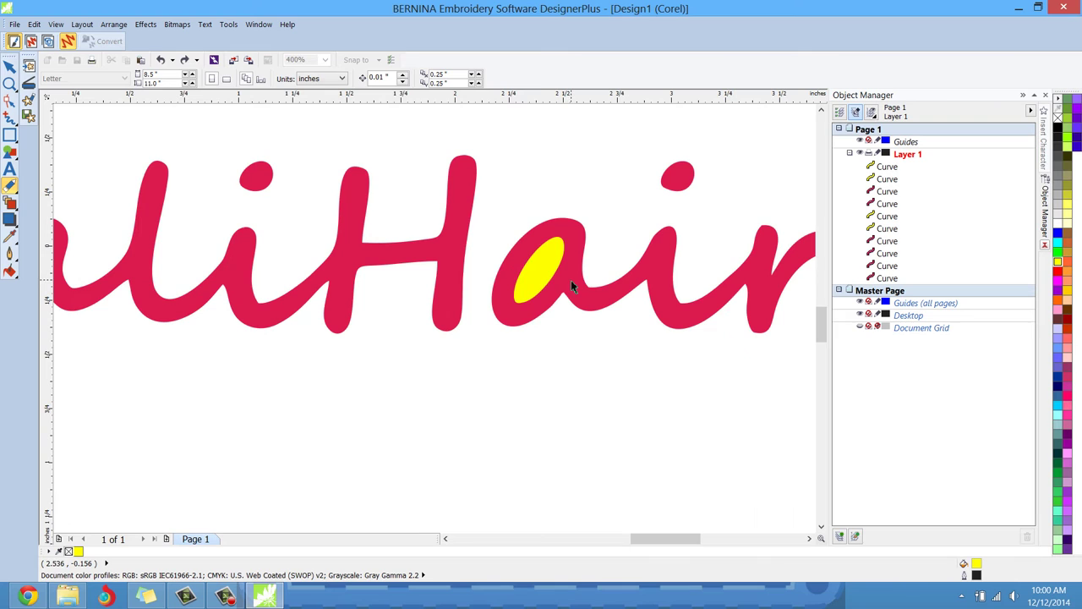
Step: Restore the yellow counter inside Hair's a and select it together with the red a
click(545, 272)
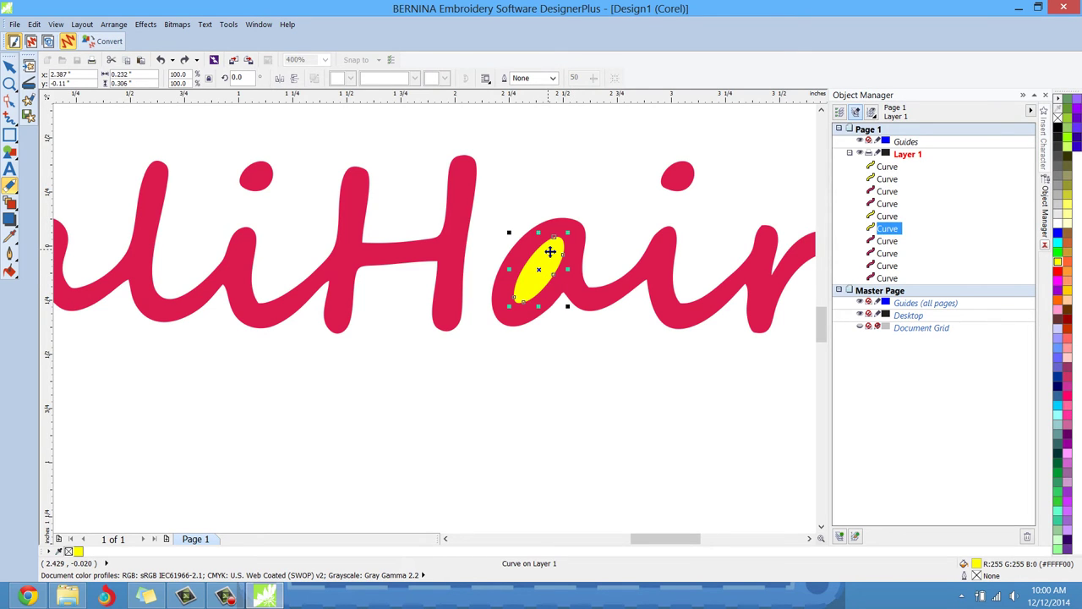
drag(549, 252, 507, 364)
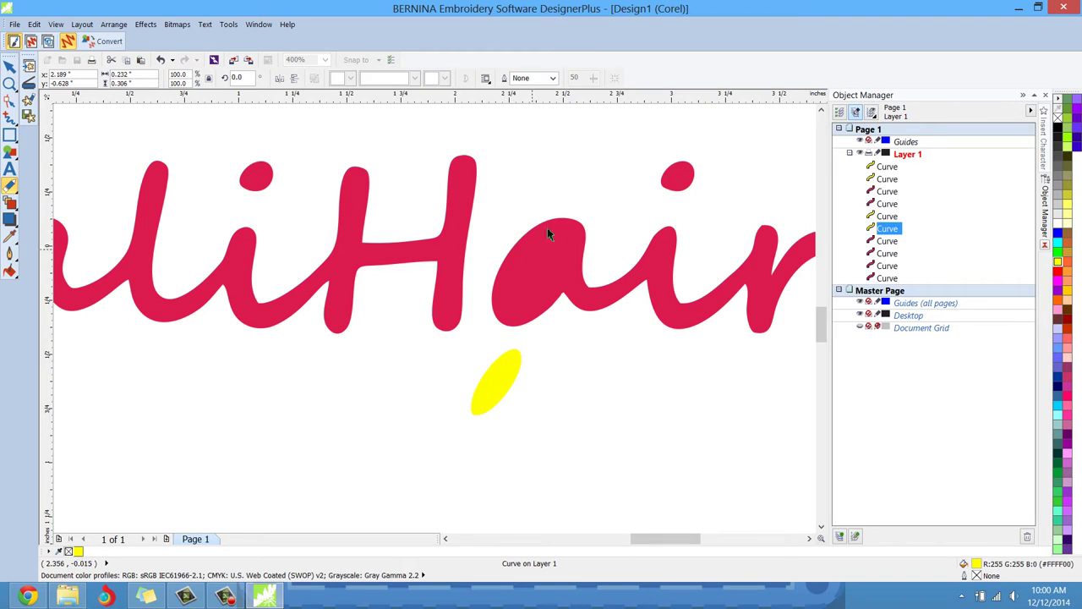
click(9, 66)
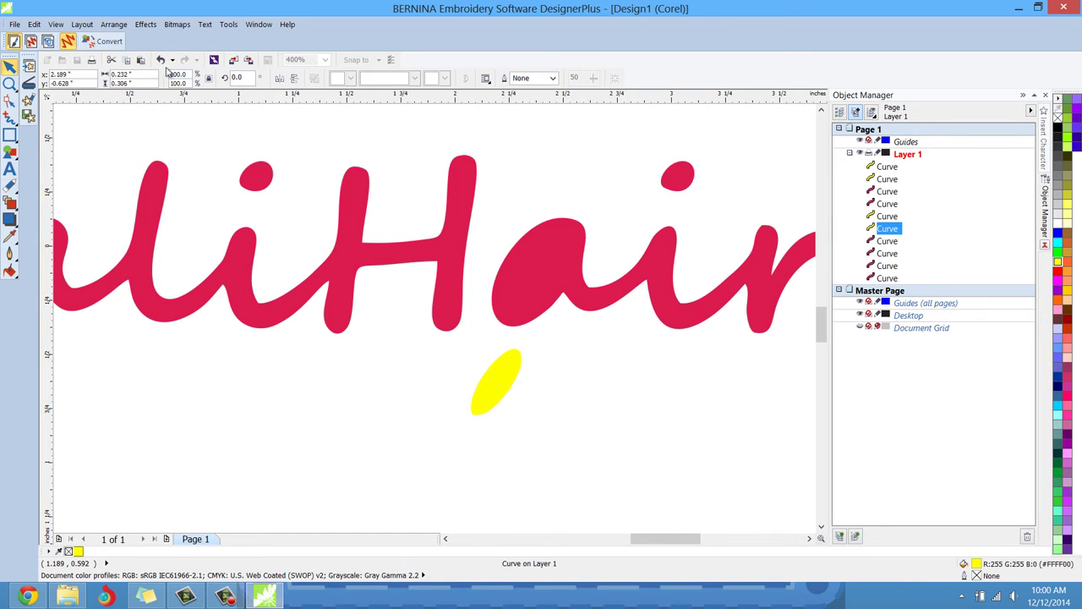
click(160, 59)
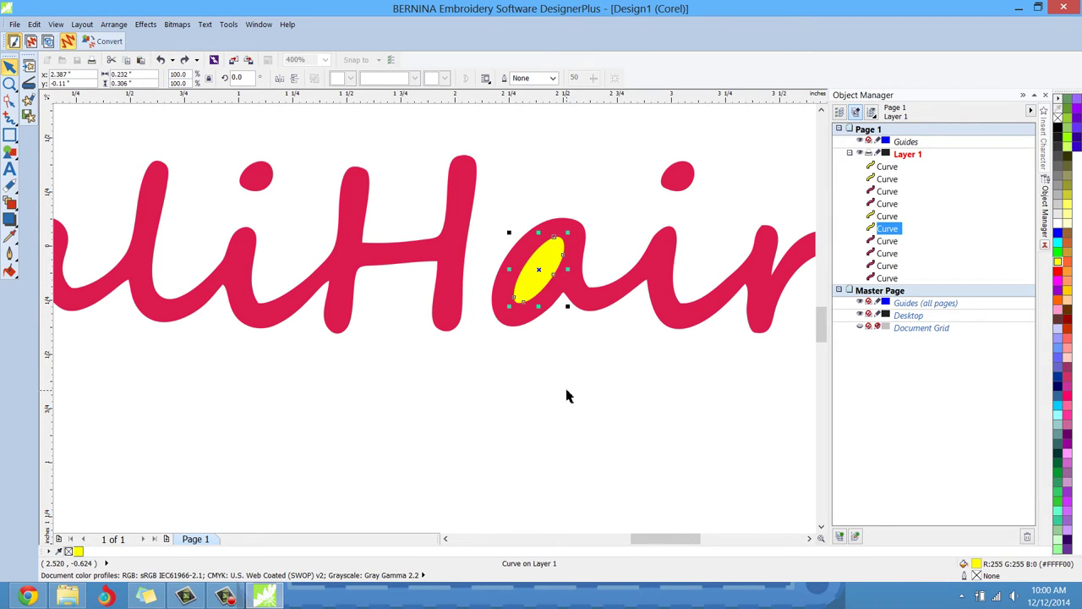
key(g)
shift+click(512, 322)
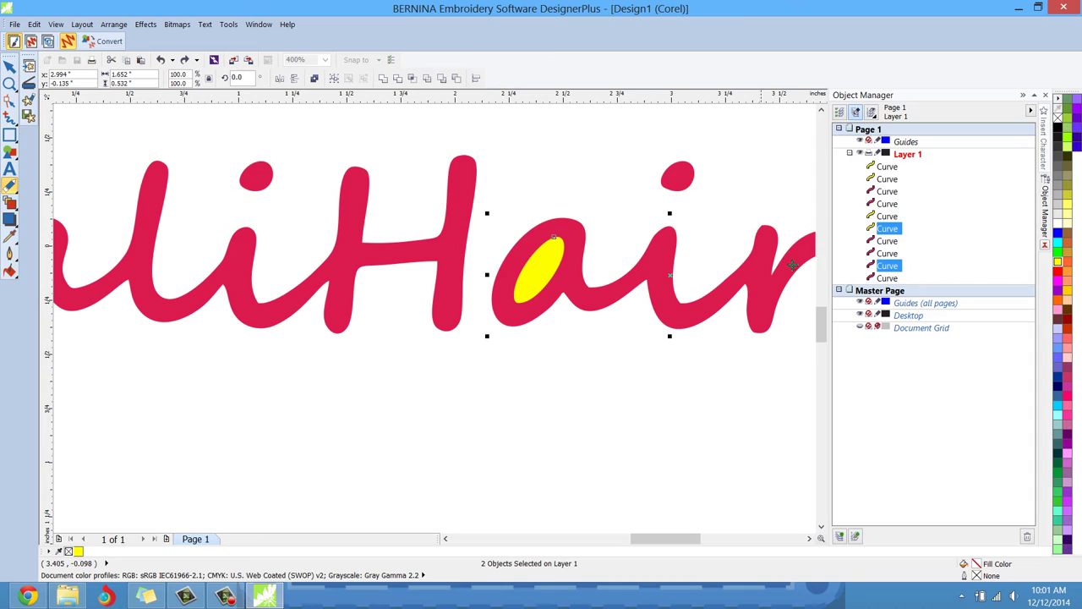
key(space)
Step: Cut the yellow counter out of Hair's a with Back minus front
click(457, 79)
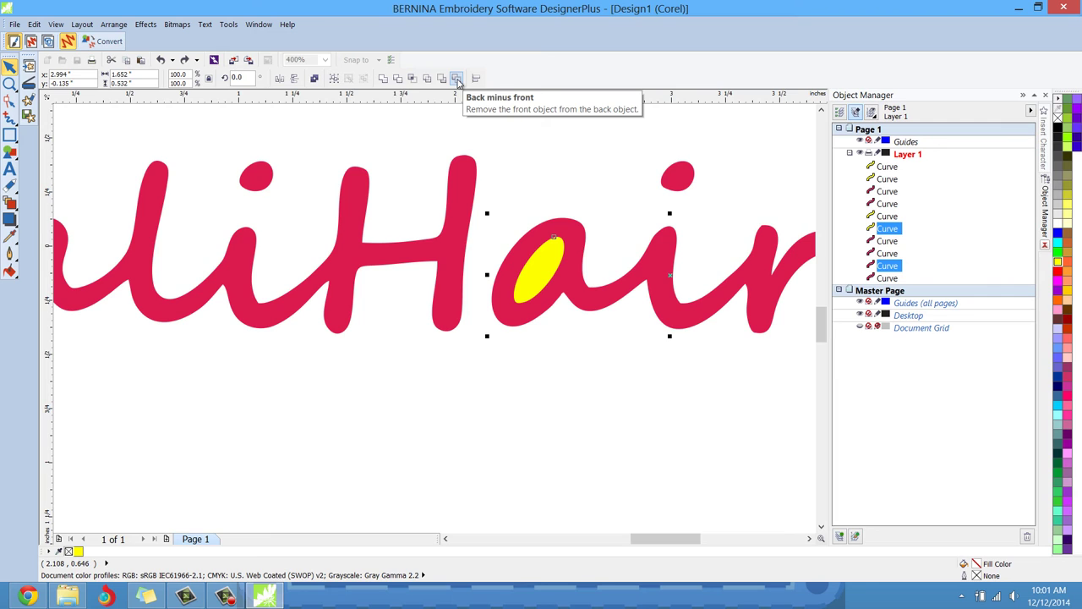
click(457, 79)
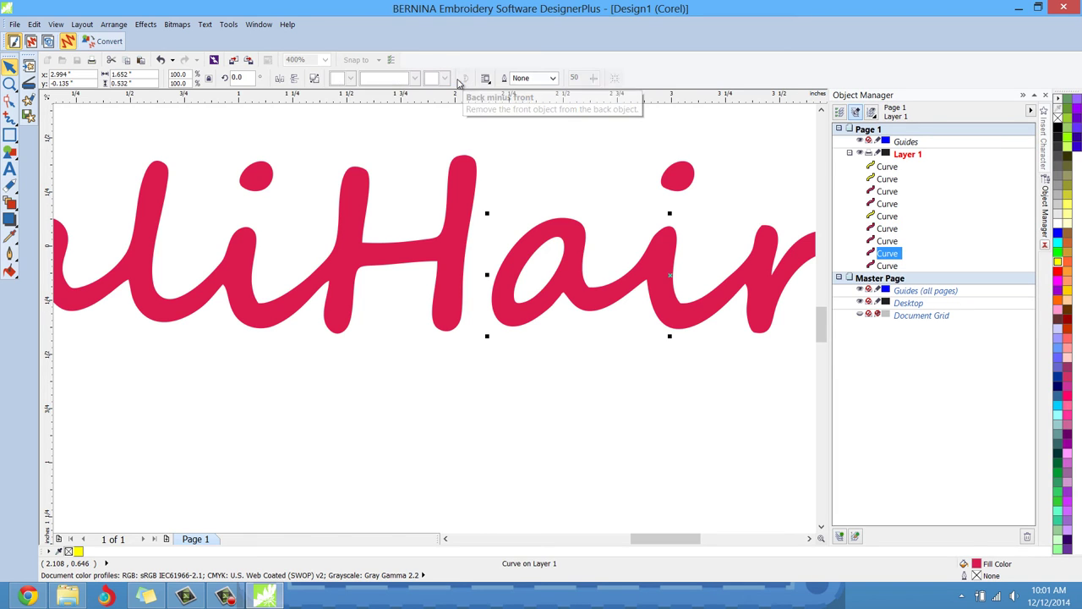
click(548, 486)
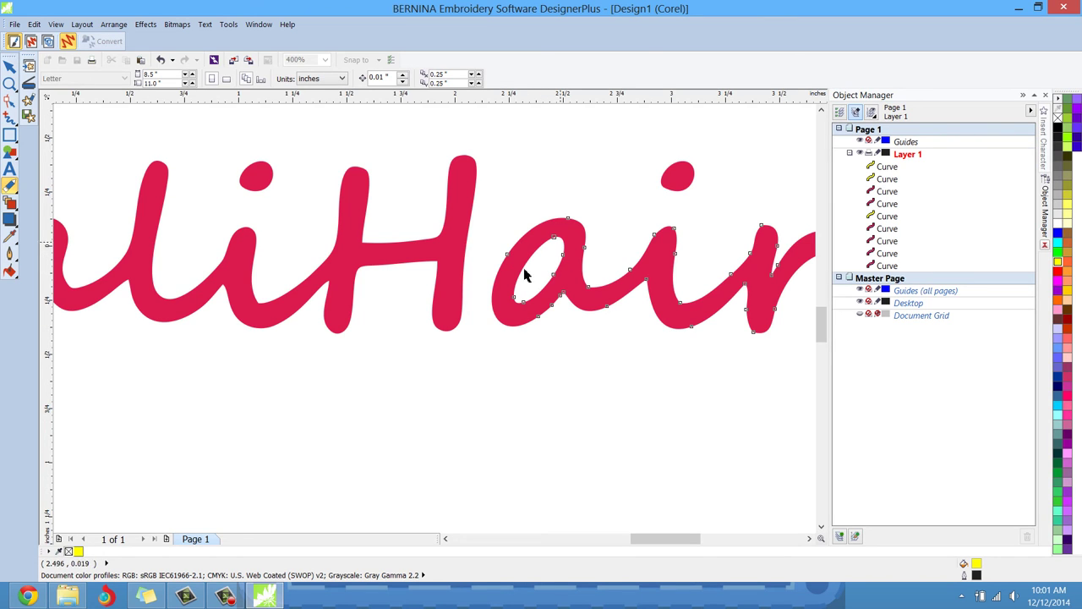
key(space)
click(445, 538)
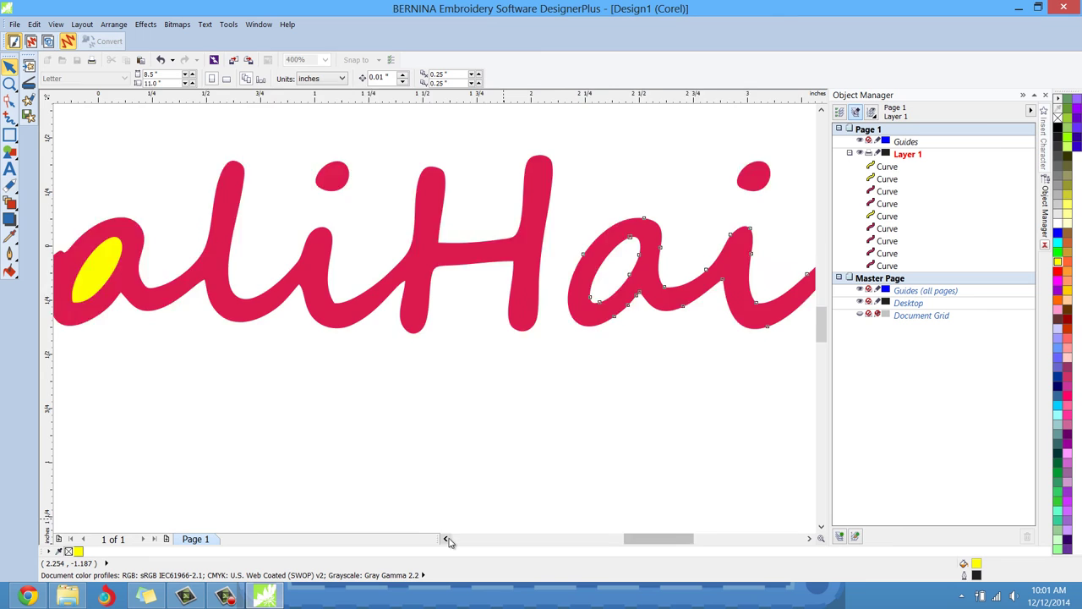
click(445, 539)
Step: Combine Cali's a with its yellow counter so the loop becomes a hole
click(486, 258)
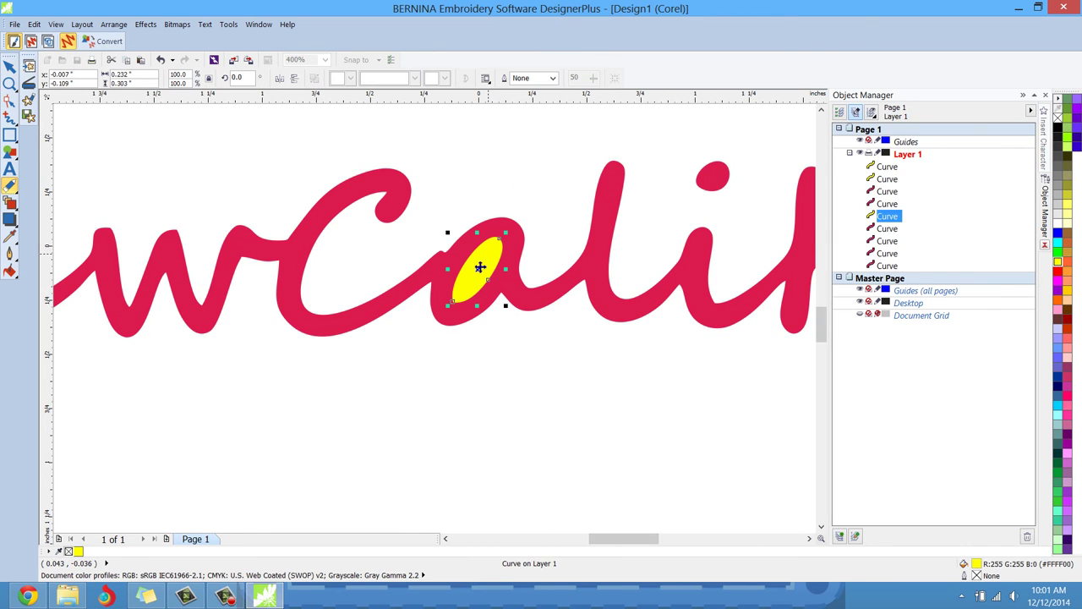
shift+click(440, 317)
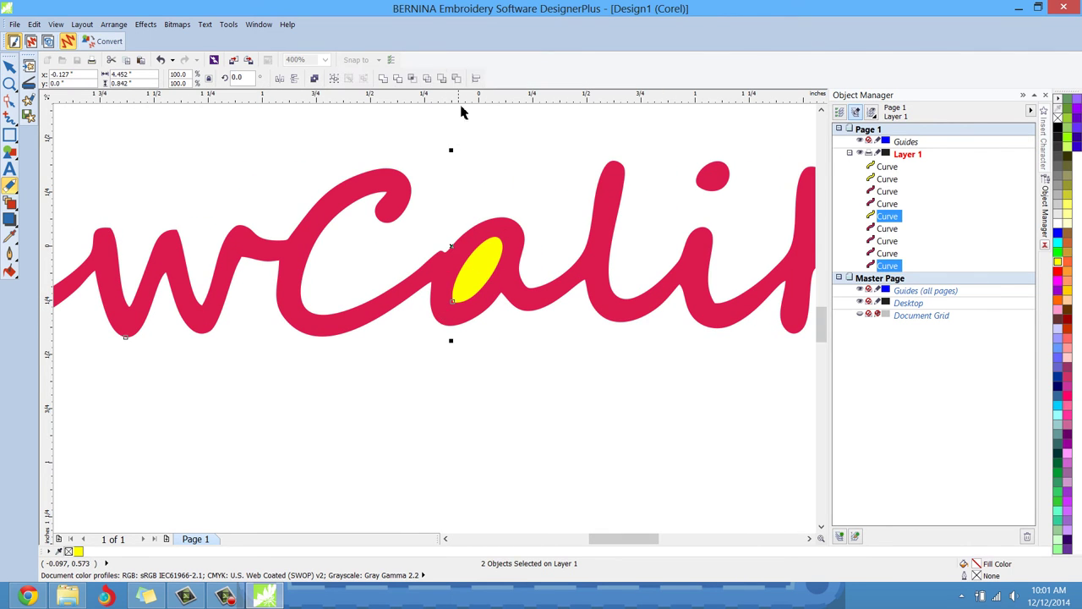
click(456, 80)
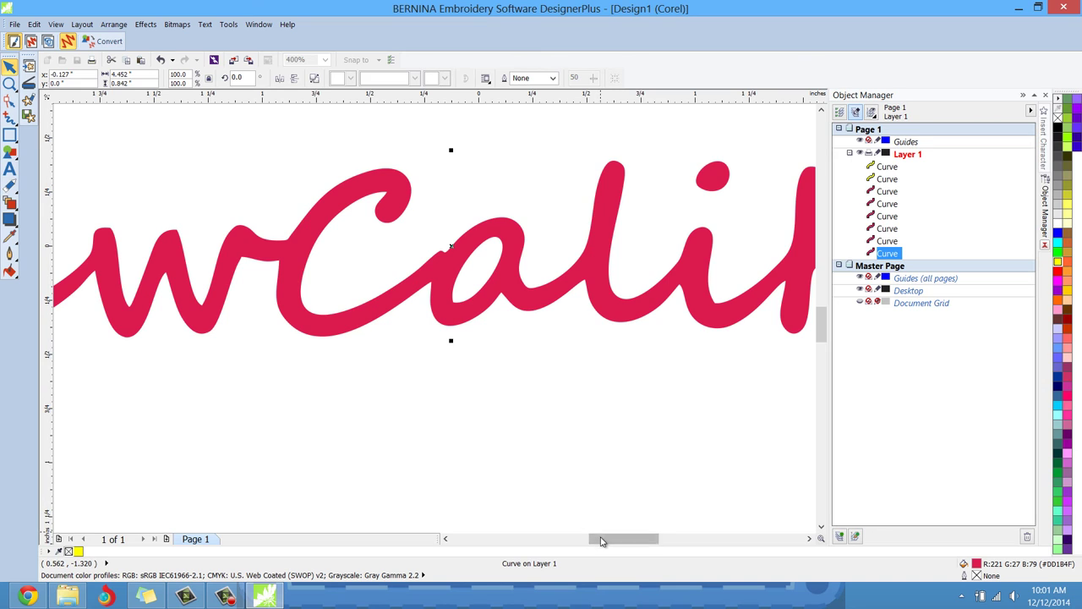
drag(602, 538, 541, 545)
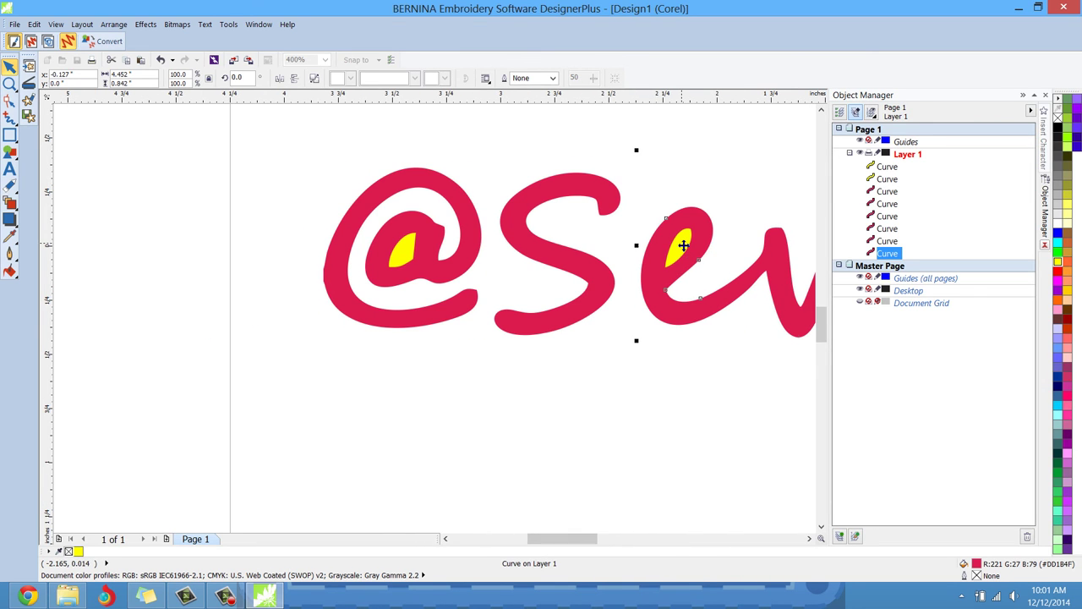
Step: Punch the yellow counters out of the e and the @ with Combine, then deselect
click(680, 247)
shift+click(652, 277)
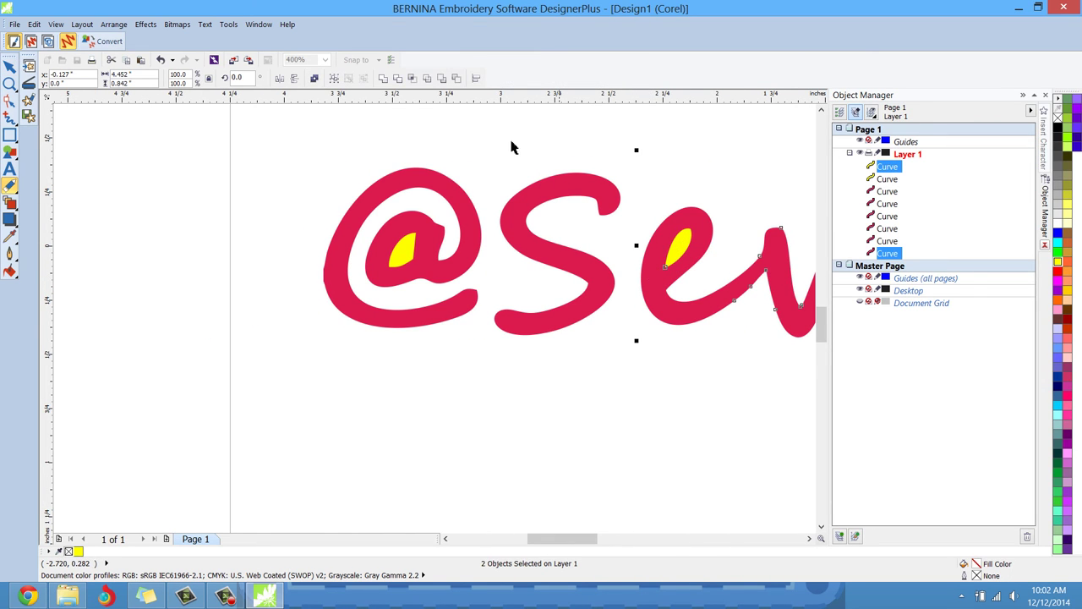
click(457, 80)
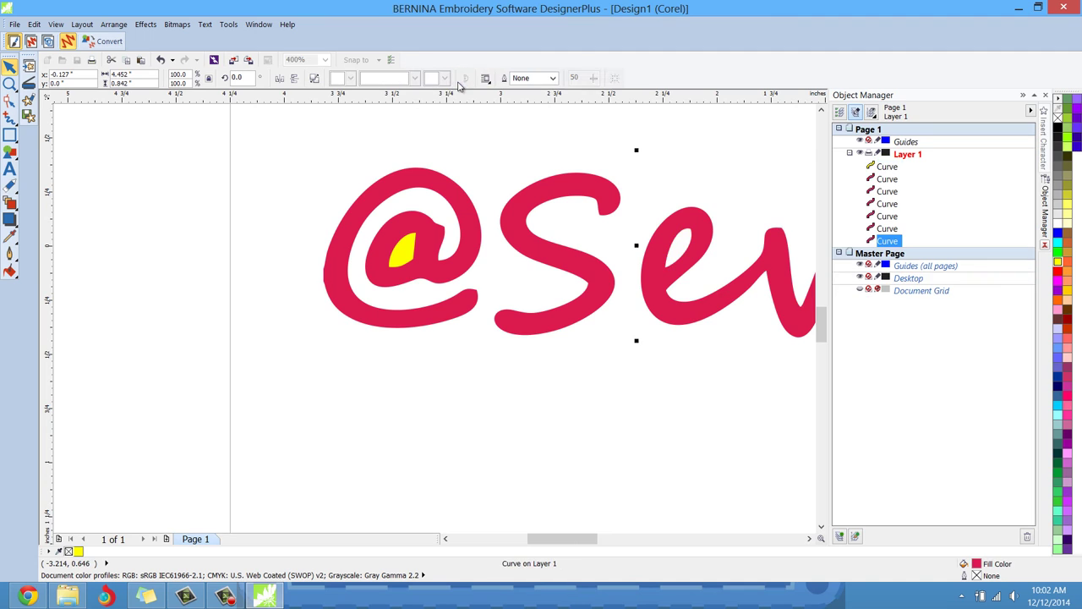
click(406, 257)
shift+click(406, 224)
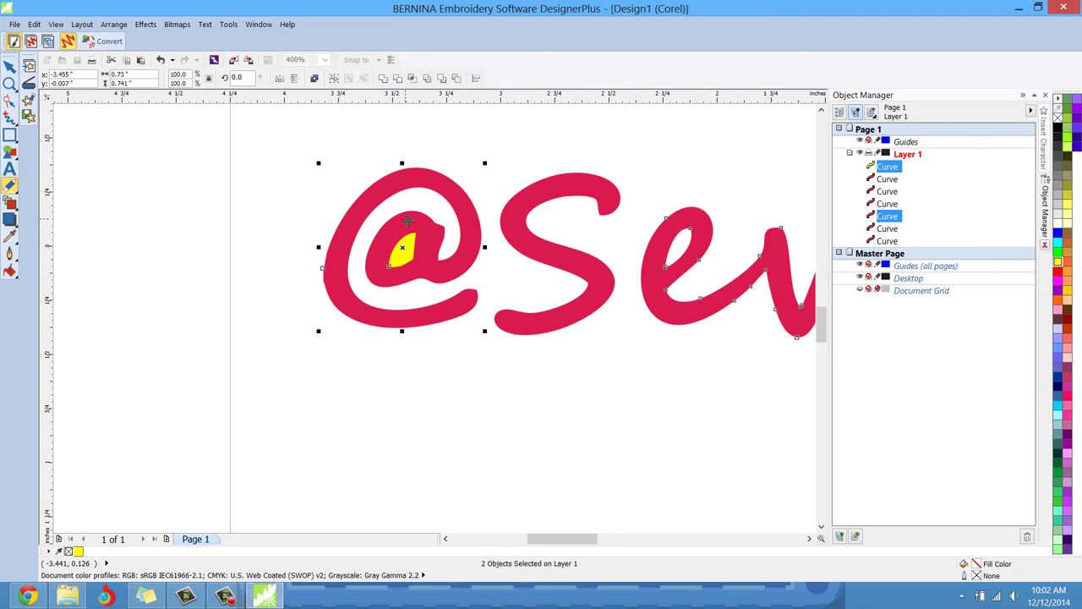
click(457, 80)
click(241, 286)
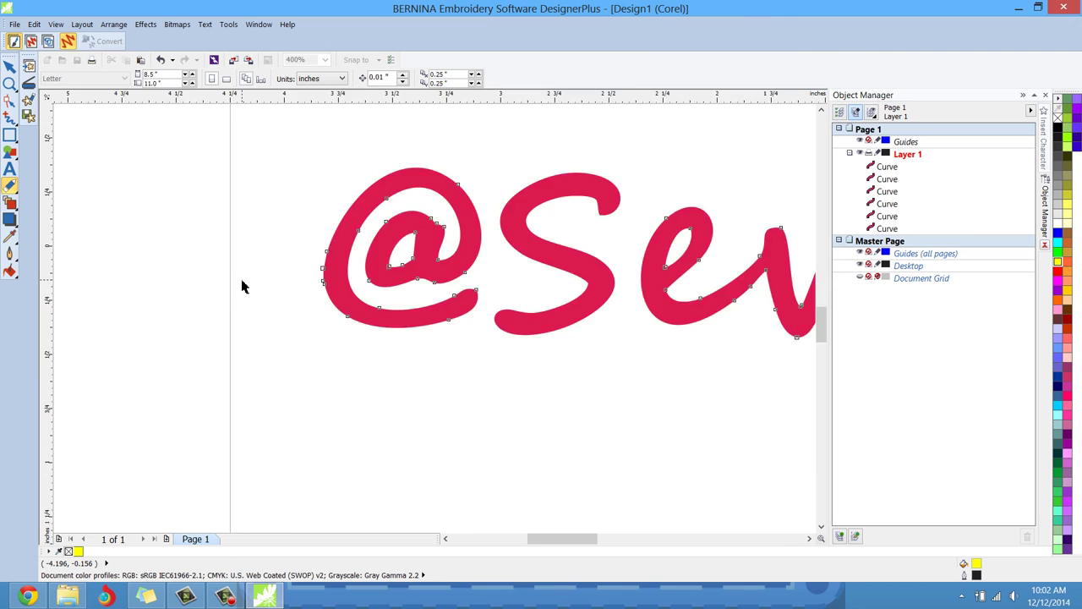
Step: Marquee-select all six lettering curves and convert them into 3626-stitch red embroidery
scroll(241, 285, down, 3)
scroll(241, 285, up, 1)
key(space)
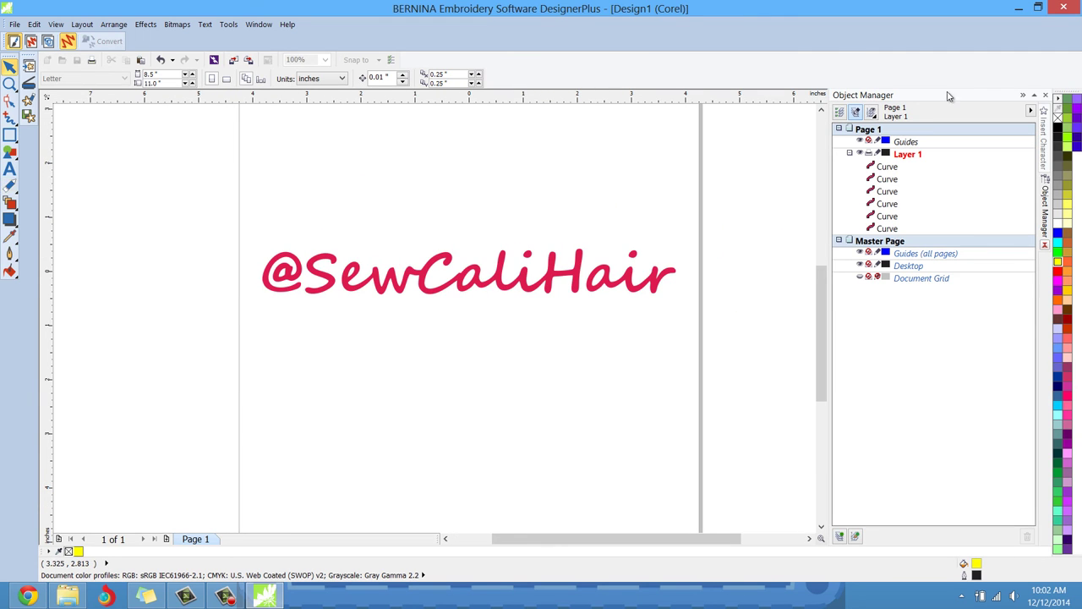
click(603, 284)
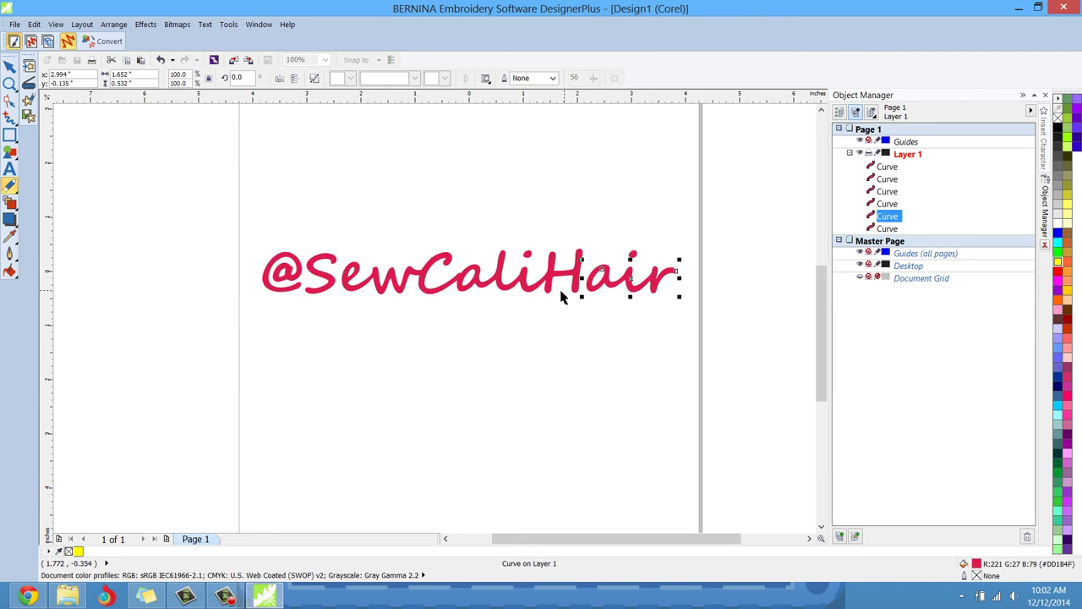
click(474, 303)
drag(176, 218, 749, 339)
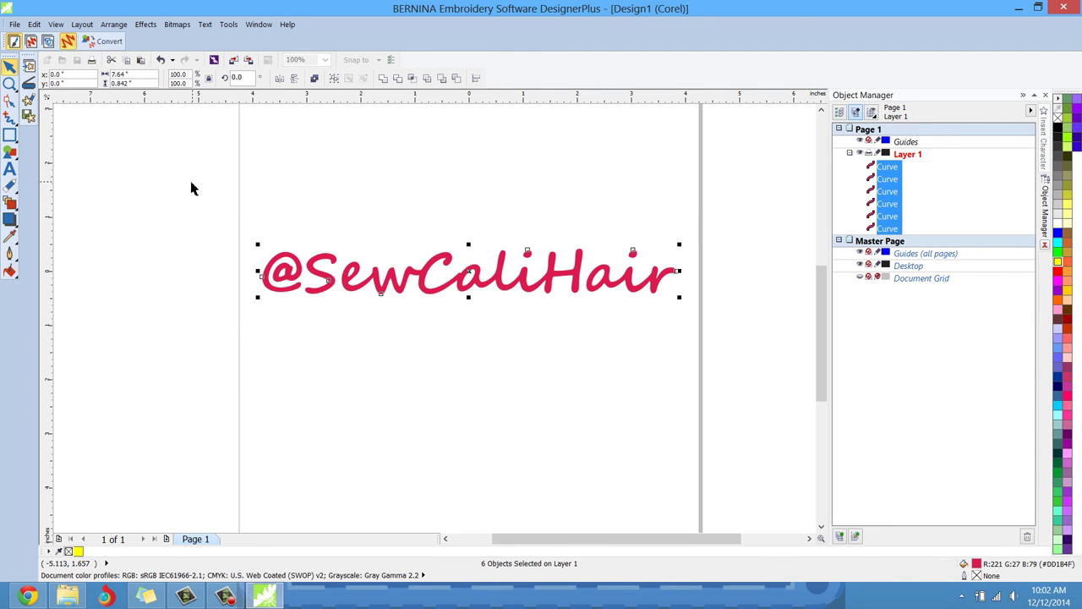
click(108, 44)
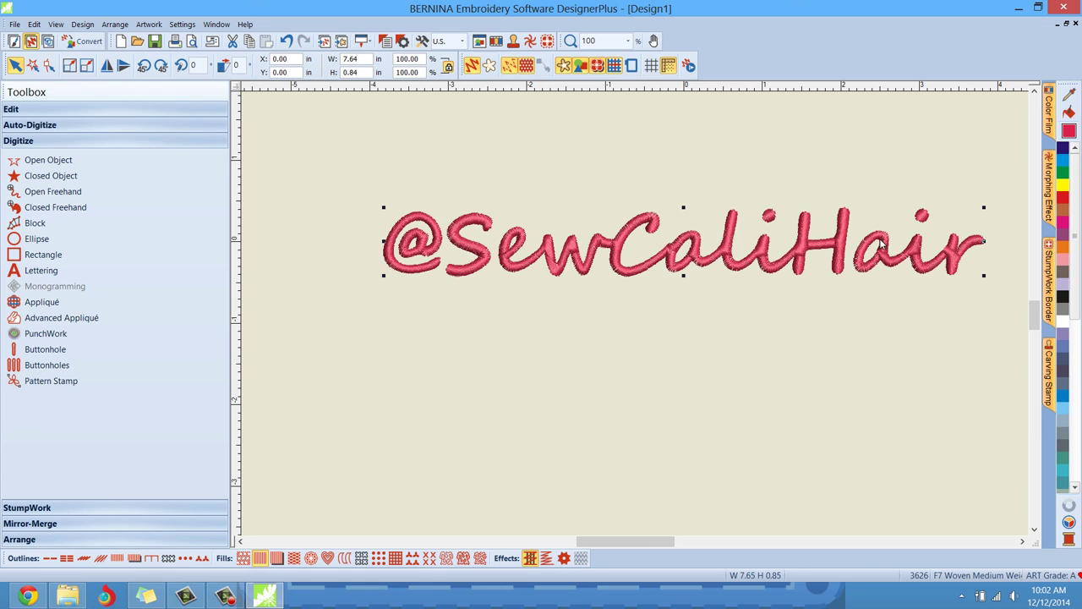
scroll(896, 254, up, 2)
scroll(635, 317, up, 4)
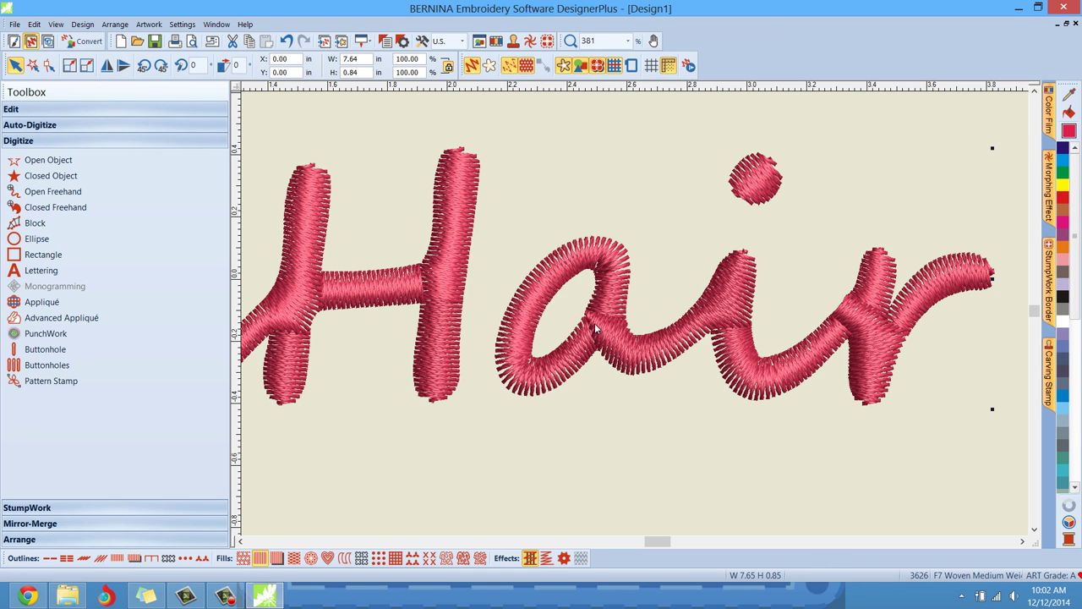
scroll(848, 322, down, 5)
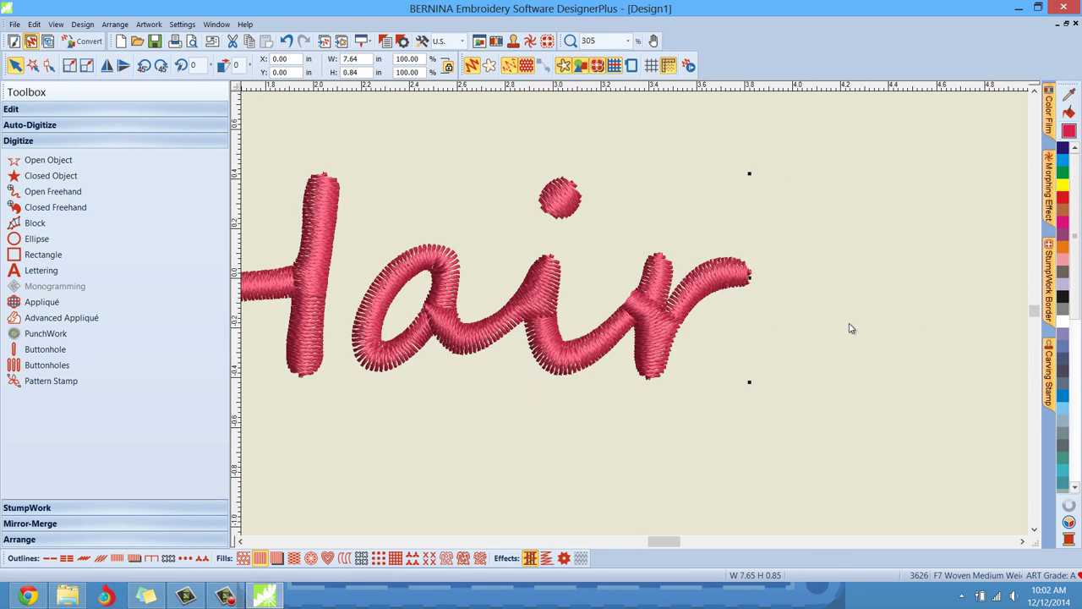
scroll(638, 320, down, 2)
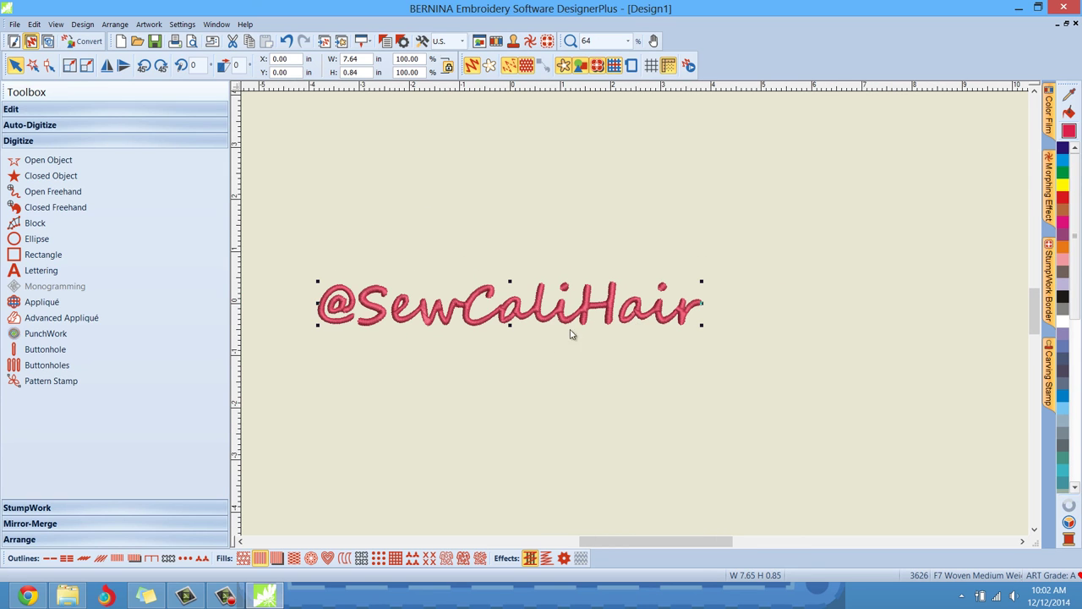
scroll(740, 313, up, 1)
scroll(740, 312, up, 1)
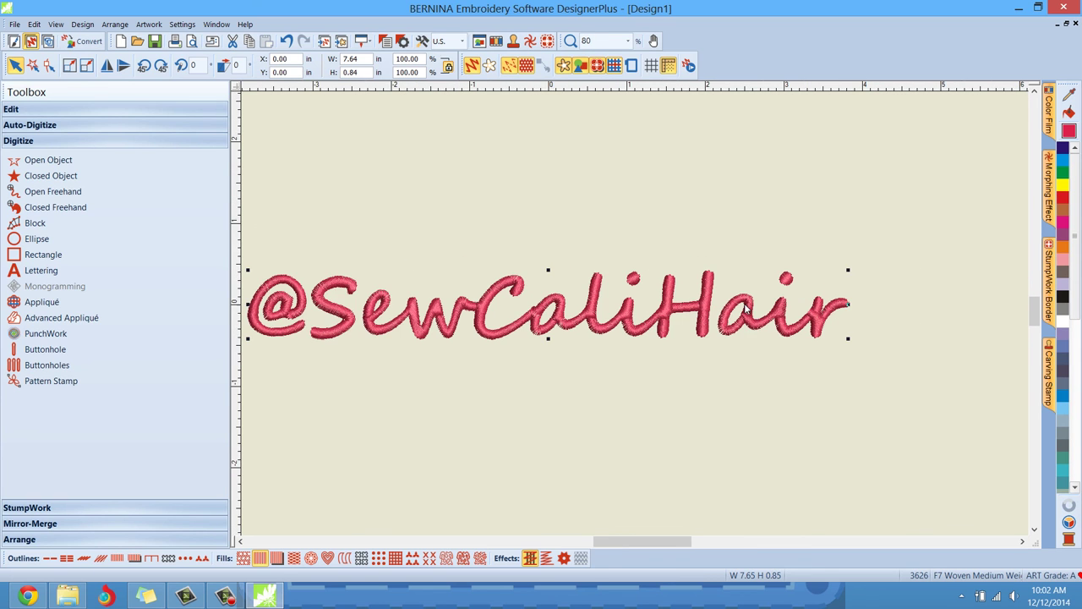
scroll(620, 322, down, 1)
scroll(619, 322, up, 1)
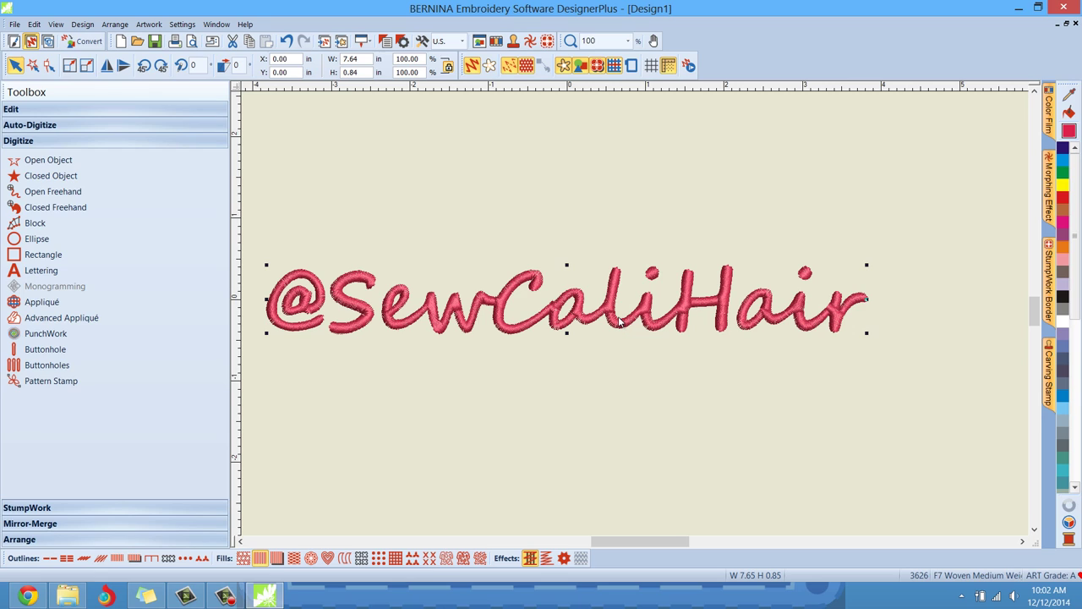